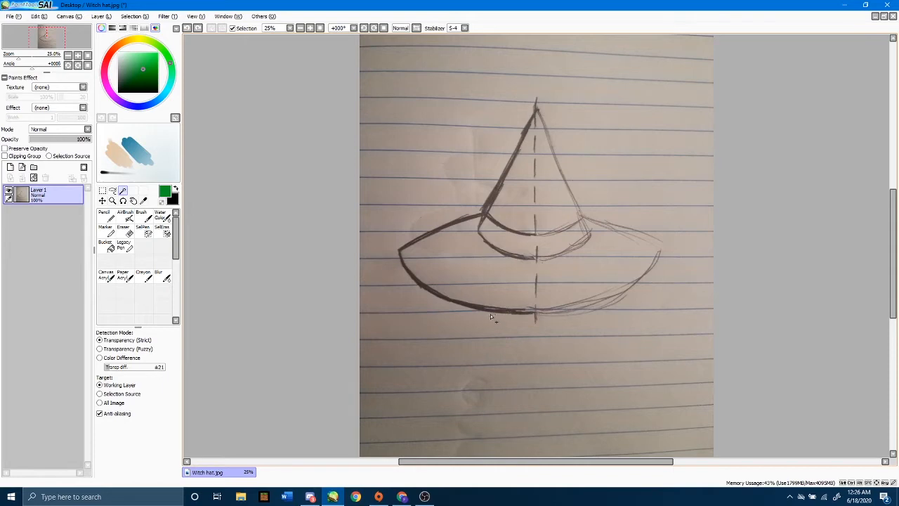
Adjust the hat sketch with the Brightness and Contrast filter: brightness +22, contrast +100, color deepen -100
click(178, 18)
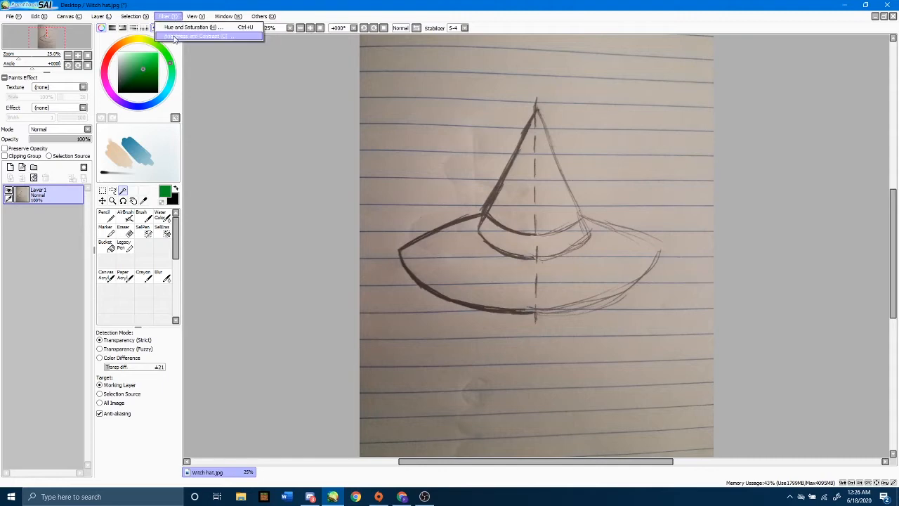
click(190, 36)
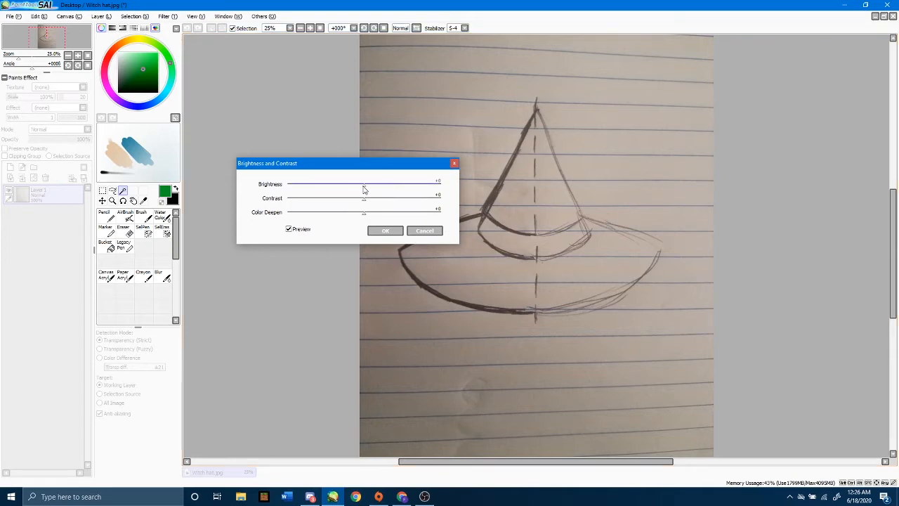
mouse_move(363, 188)
mouse_down()
mouse_move(409, 182)
mouse_move(363, 203)
mouse_move(417, 201)
mouse_up()
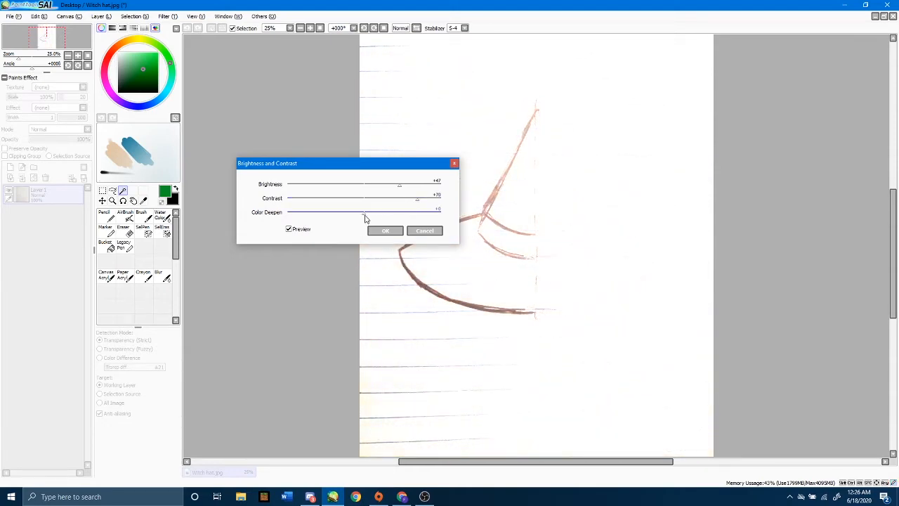
drag(364, 217, 259, 230)
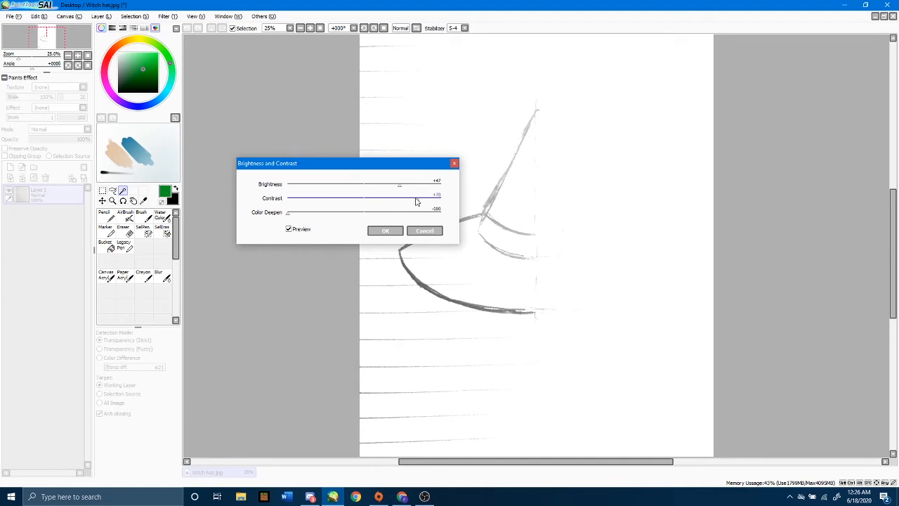
mouse_move(415, 200)
mouse_down()
mouse_move(380, 186)
mouse_move(416, 201)
mouse_move(463, 202)
mouse_up()
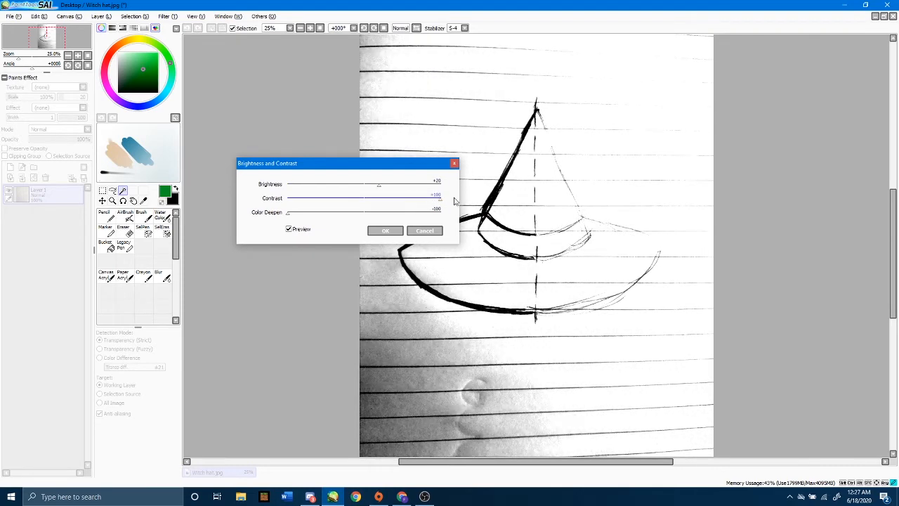
click(380, 189)
mouse_move(380, 189)
mouse_down()
mouse_move(364, 187)
mouse_move(382, 188)
mouse_up()
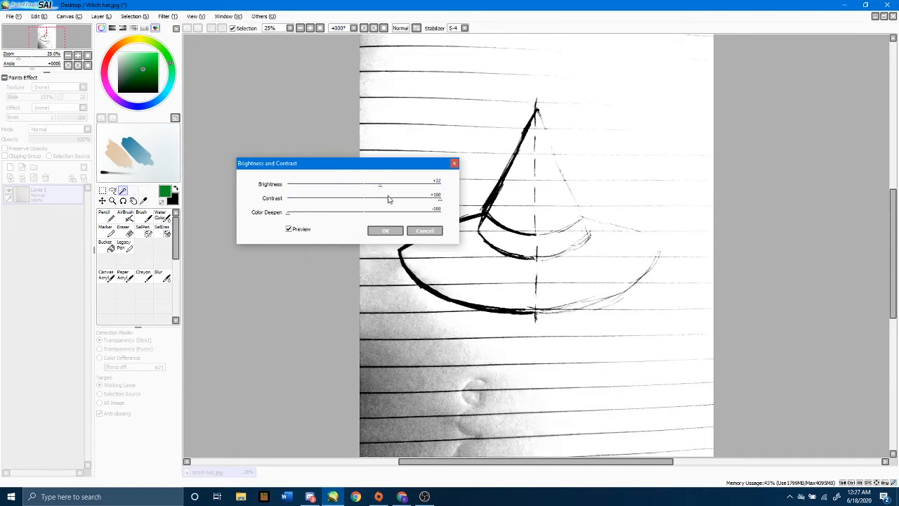
click(395, 231)
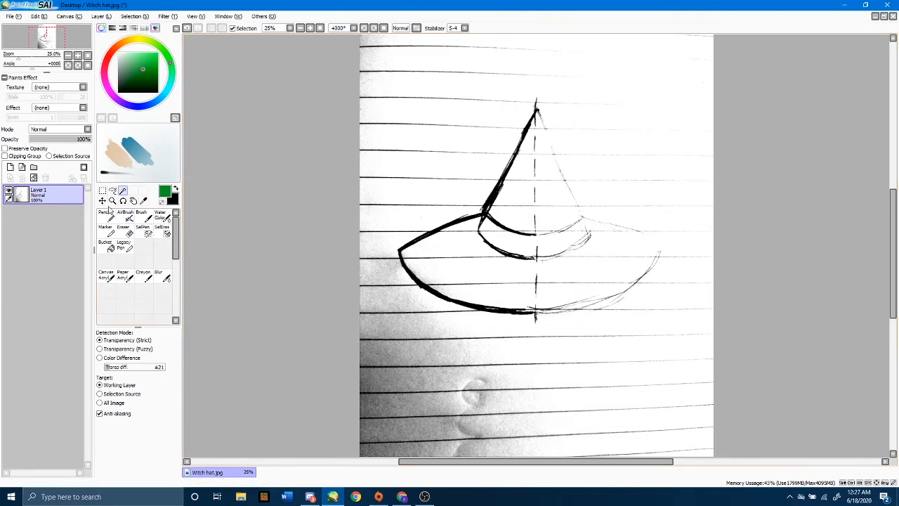
Trace a closed selection outline around the left half of the hat, closing it along the dashed centre line
click(143, 232)
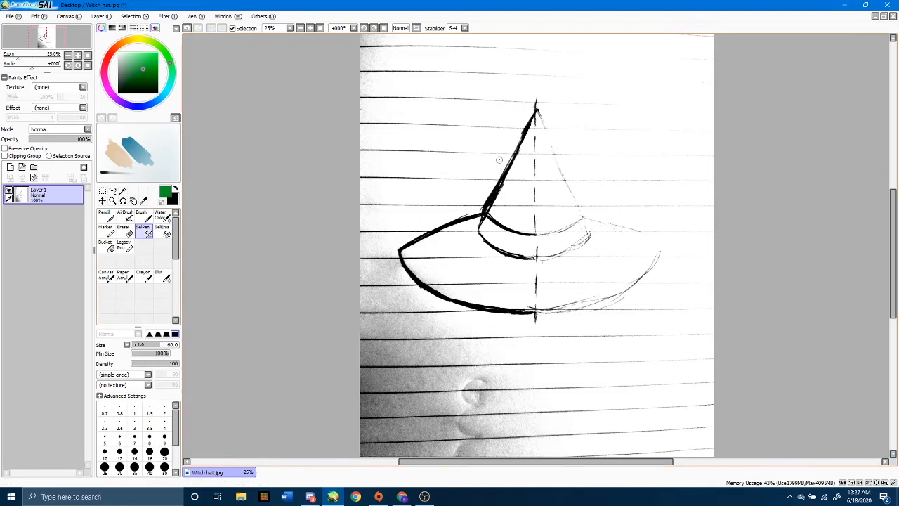
click(534, 104)
shift+click(482, 209)
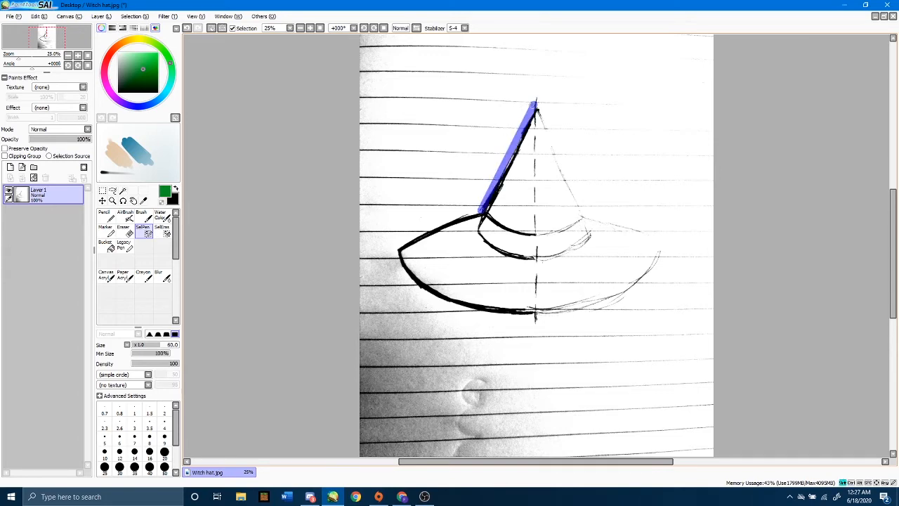
shift+click(532, 104)
shift+click(451, 219)
shift+click(422, 232)
shift+click(395, 251)
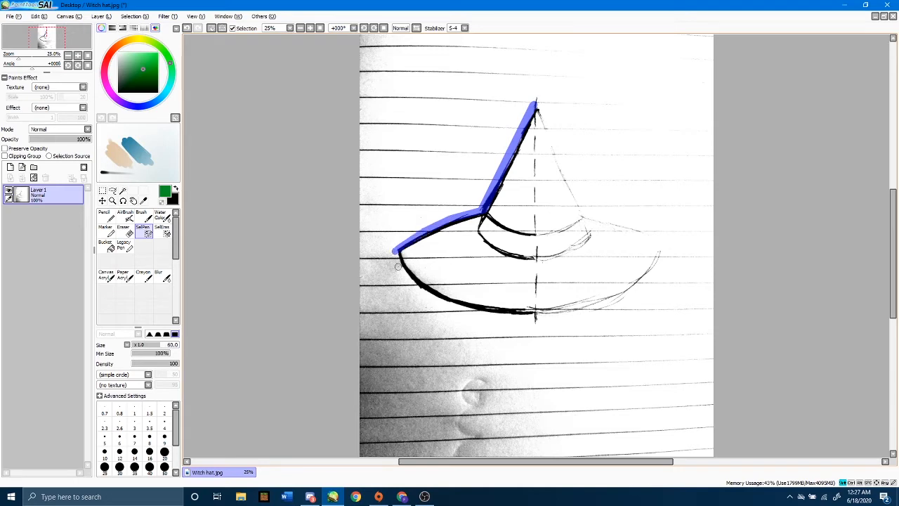
mouse_move(395, 251)
mouse_down()
mouse_move(443, 302)
mouse_move(498, 319)
mouse_move(540, 316)
mouse_up()
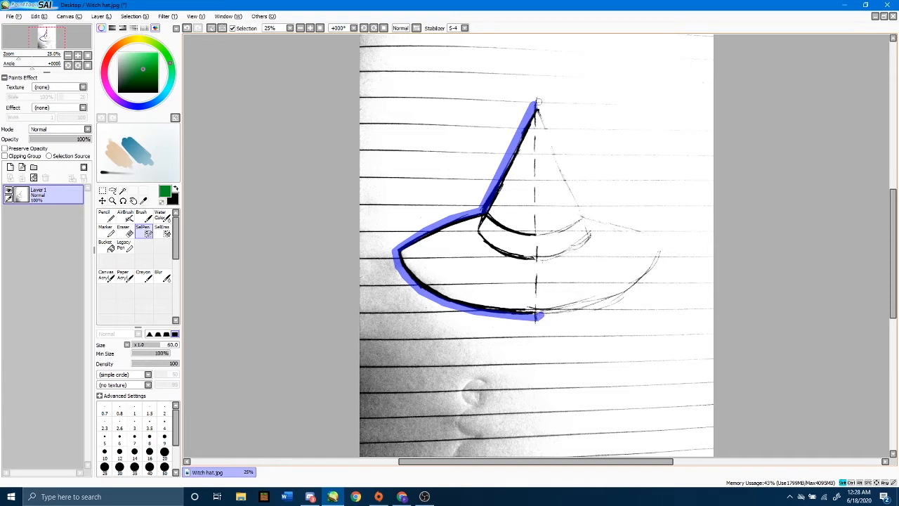
shift+click(535, 103)
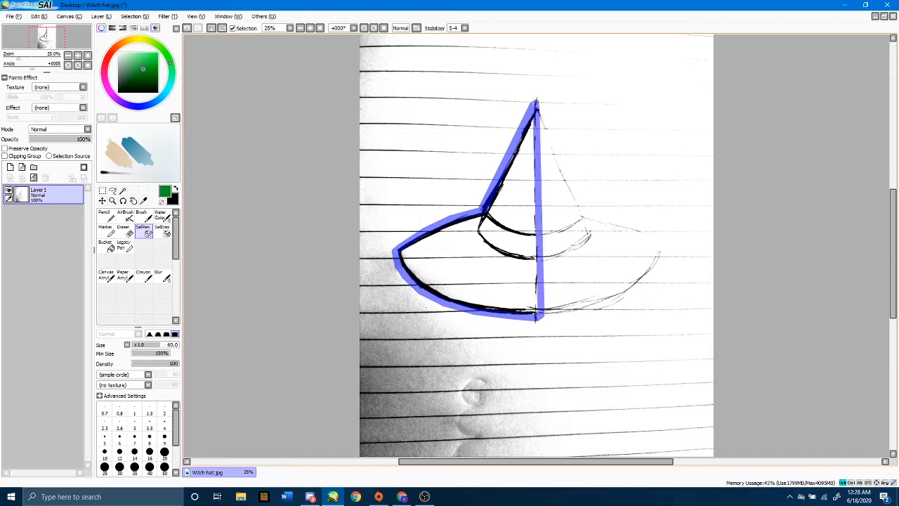
Select the area outside the traced outline with the Magic Wand and invert the selection to the left half of the hat
click(123, 191)
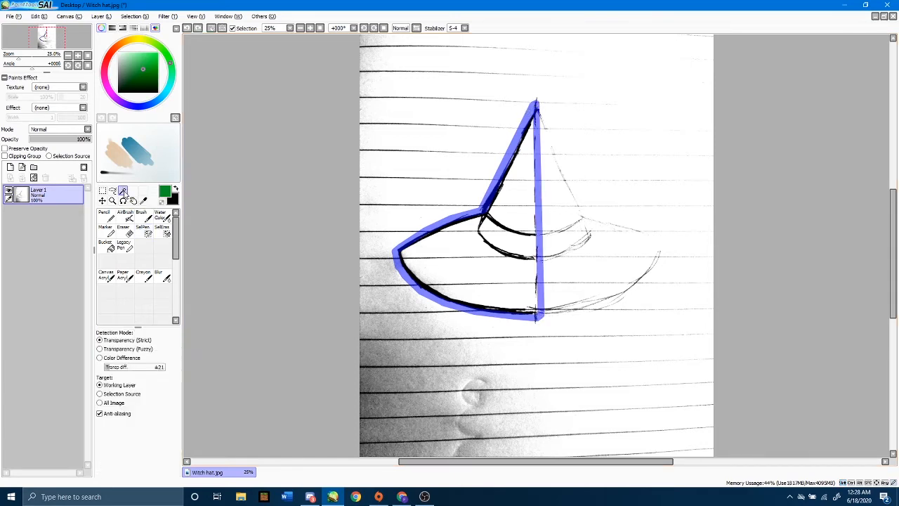
click(387, 152)
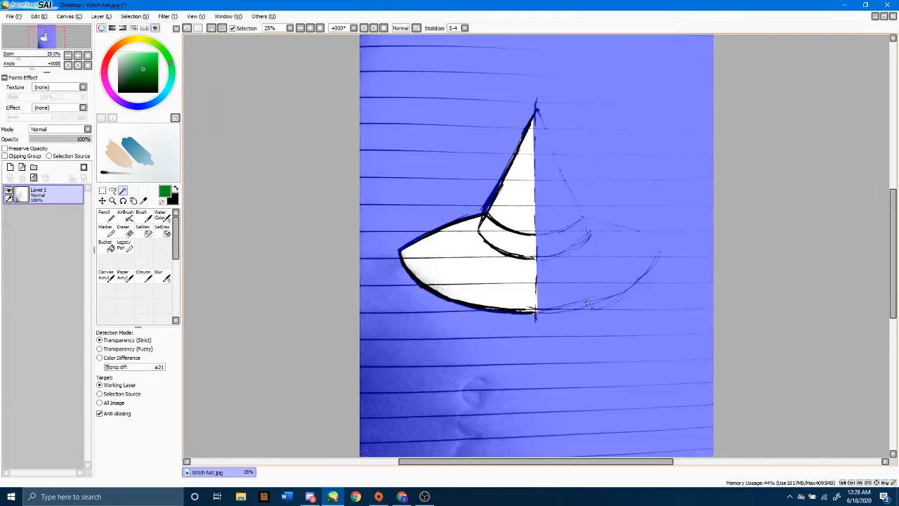
click(135, 16)
click(150, 37)
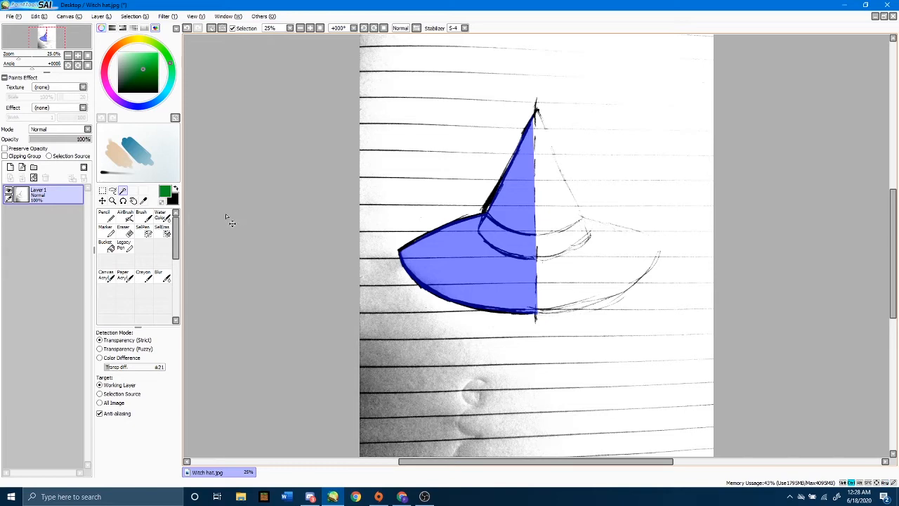
Copy the selected half of the hat onto a new layer, hide Layer 1 and clear the selection
click(9, 167)
click(9, 215)
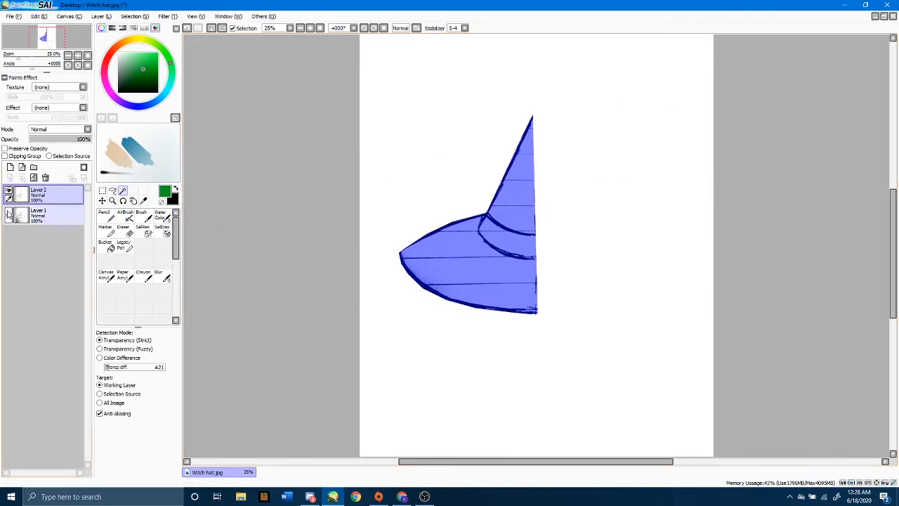
key(ctrl+d)
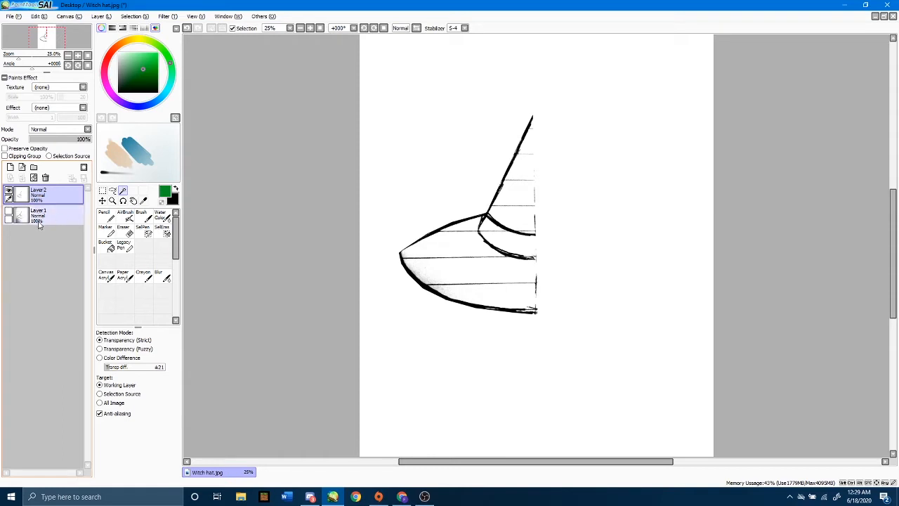
Select the inside of the hat's cone by tracing its inner edge with the selection pen and filling the enclosed area
click(143, 230)
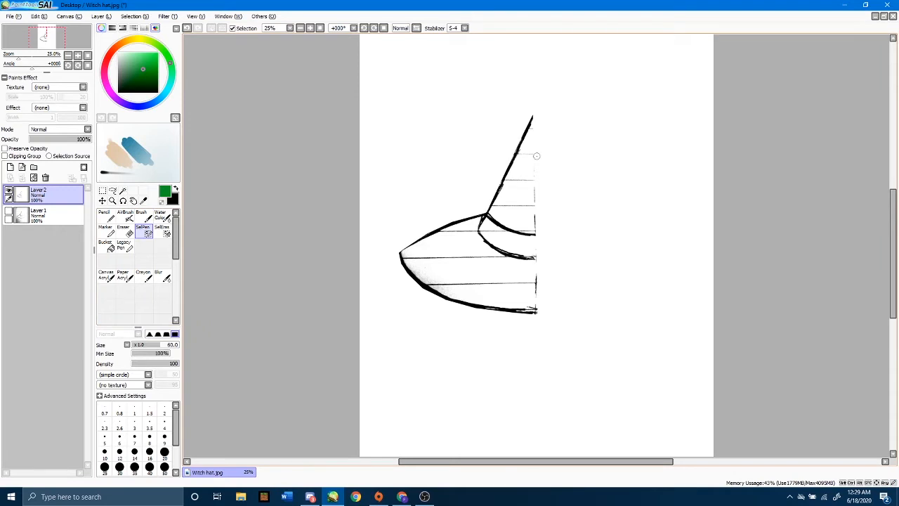
scroll(536, 156, up, 1)
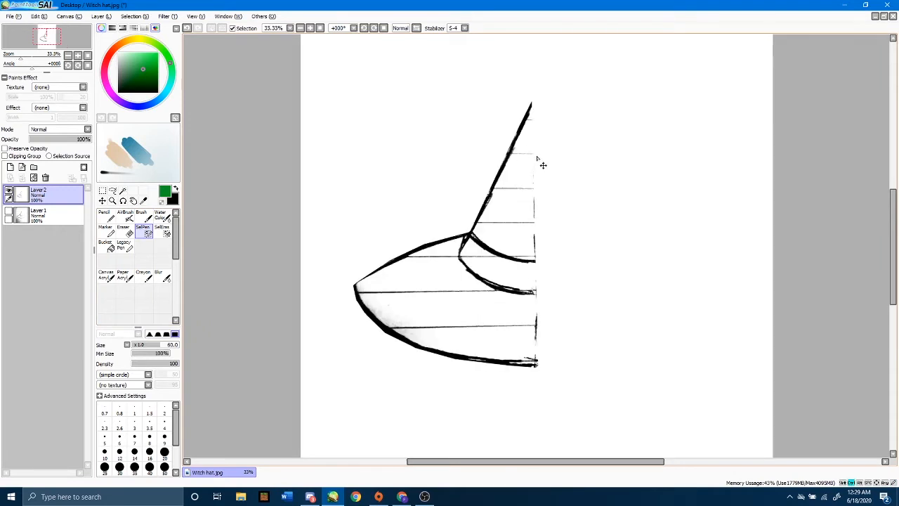
click(534, 109)
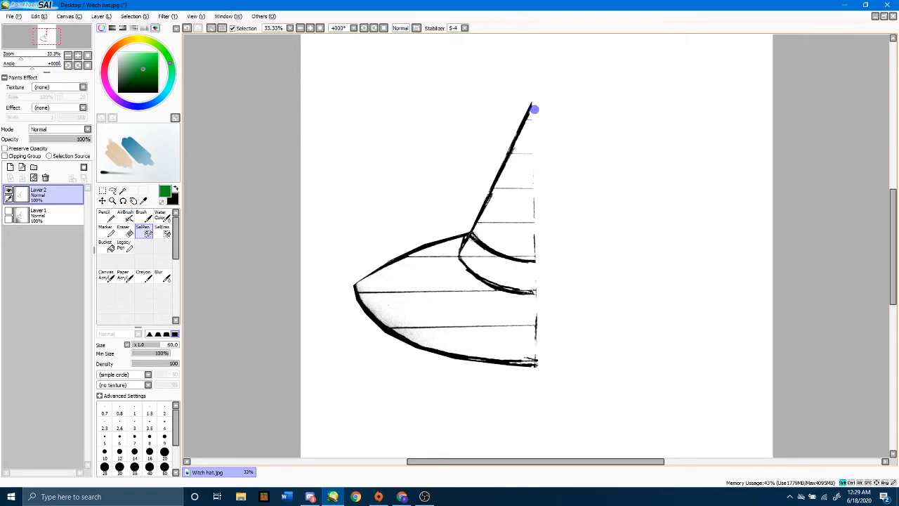
shift+click(471, 239)
key(ctrl+z)
shift+click(473, 233)
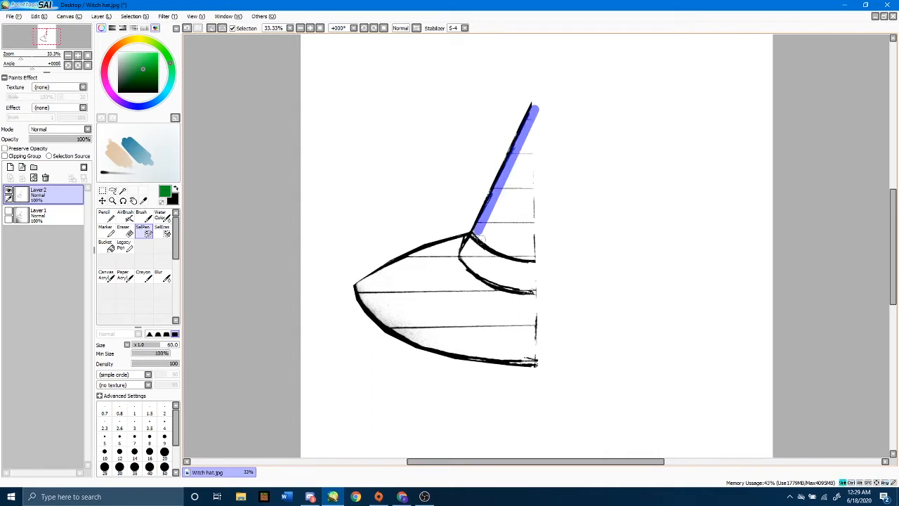
drag(473, 233, 542, 257)
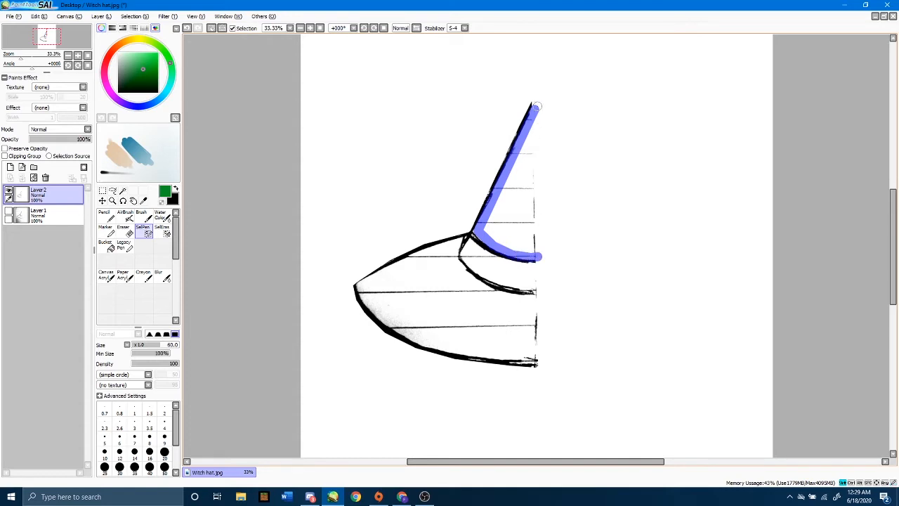
shift+click(538, 108)
click(123, 191)
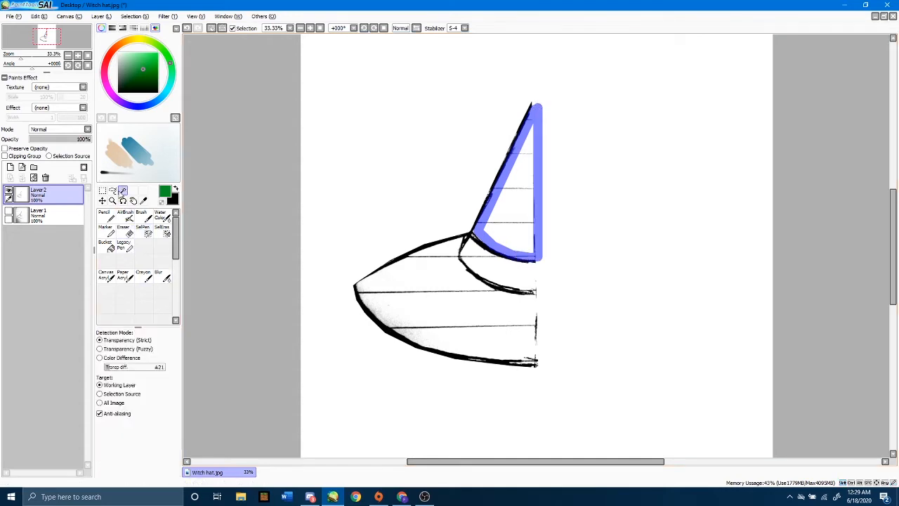
click(502, 229)
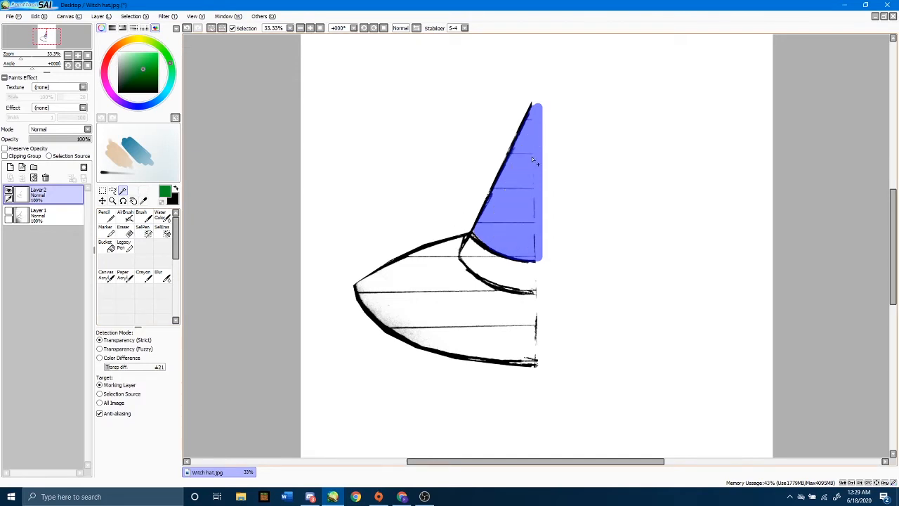
Erase the ruled lines inside the selected cone with a size 100 eraser and clear the selection
click(125, 230)
scroll(335, 206, up, 1)
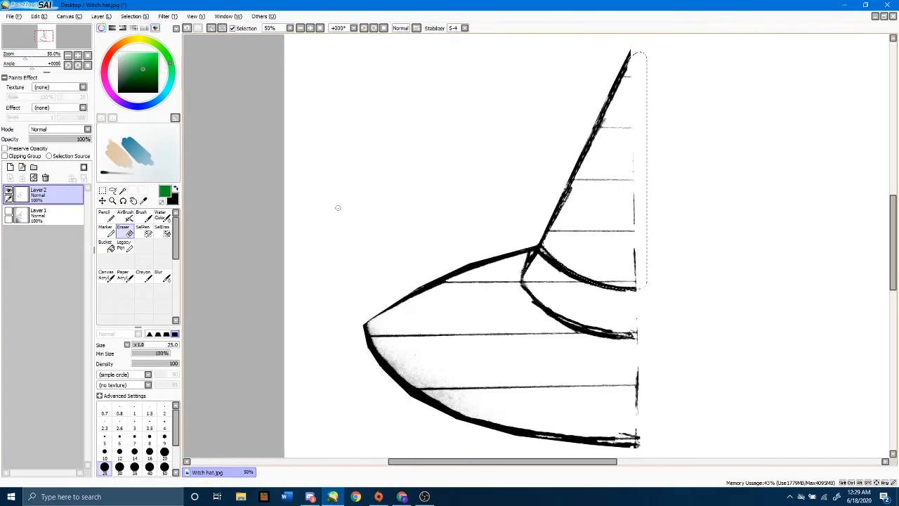
scroll(341, 211, down, 1)
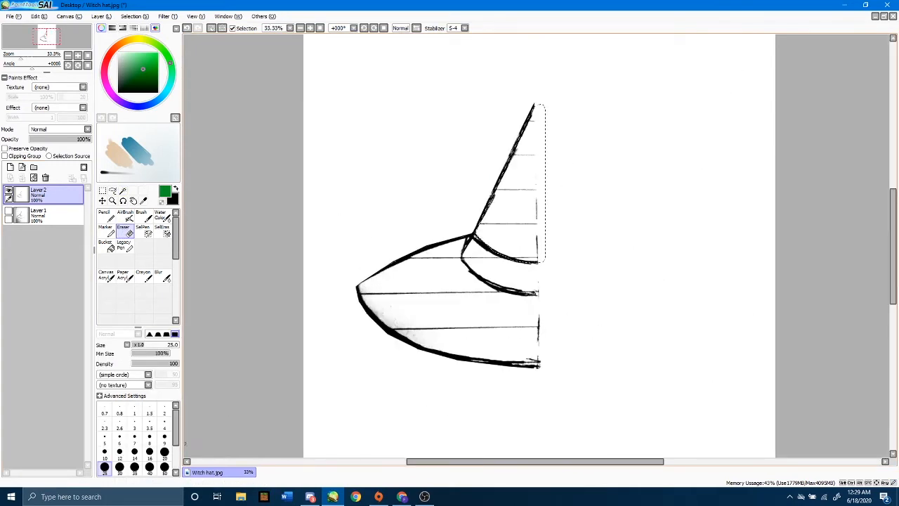
scroll(164, 443, down, 2)
click(149, 453)
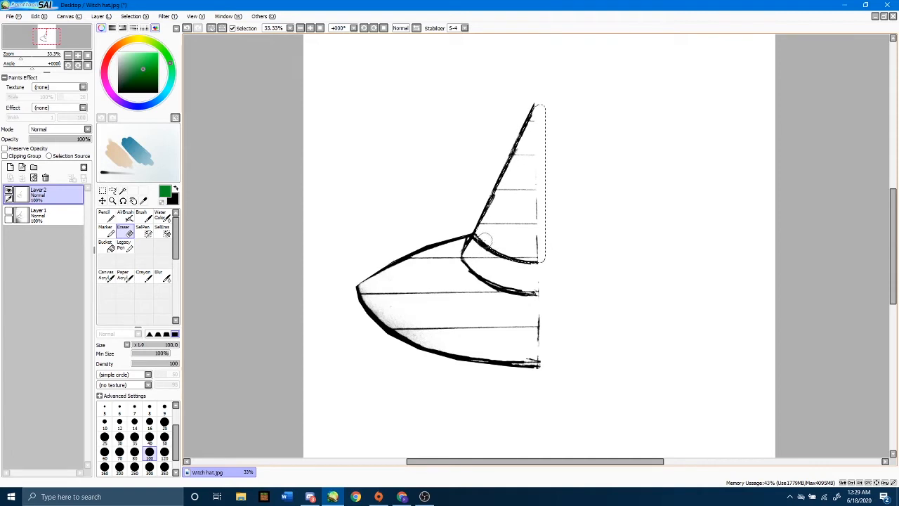
mouse_move(550, 250)
mouse_down()
mouse_move(412, 249)
mouse_move(552, 227)
mouse_move(467, 210)
mouse_move(457, 185)
mouse_move(501, 162)
mouse_move(556, 86)
mouse_move(461, 283)
mouse_move(495, 268)
mouse_move(527, 142)
mouse_move(529, 257)
mouse_move(539, 110)
mouse_up()
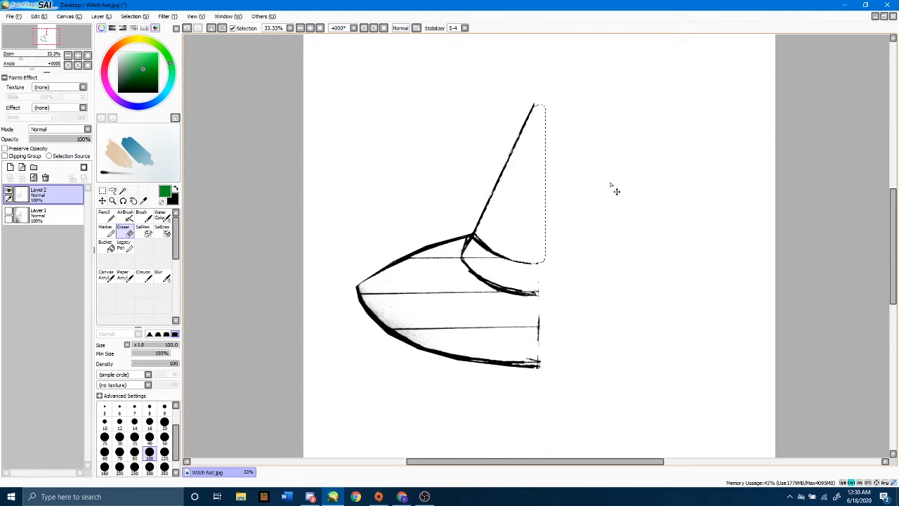
key(ctrl+d)
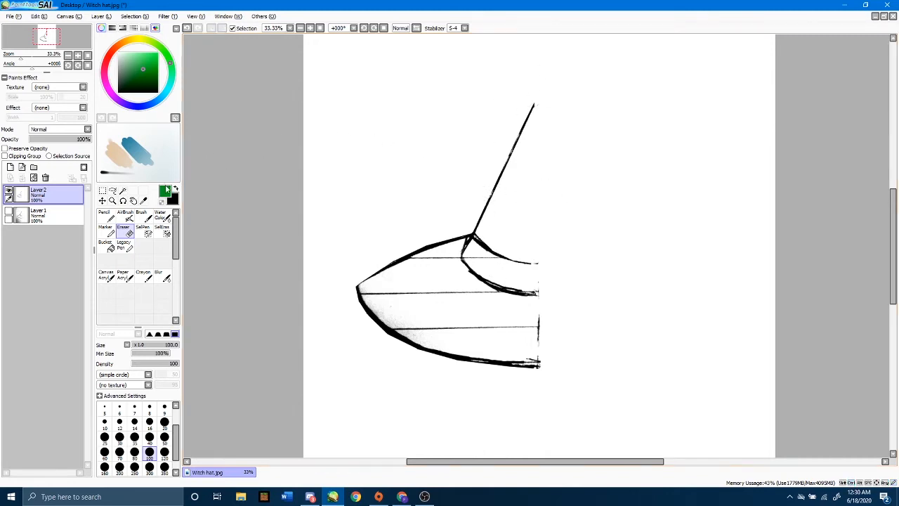
Select the inside of the hat's brim by tracing its inner edge with the selection pen and filling the enclosed area with the Magic Wand
click(144, 229)
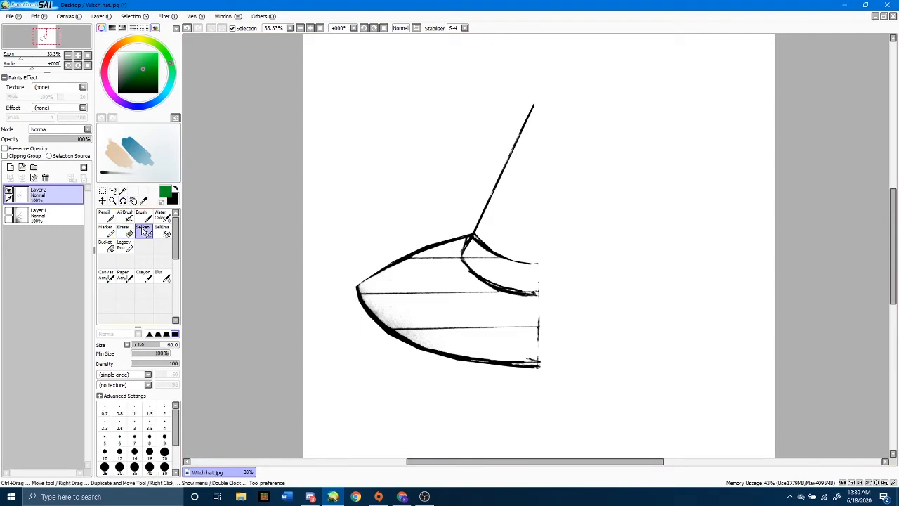
click(456, 257)
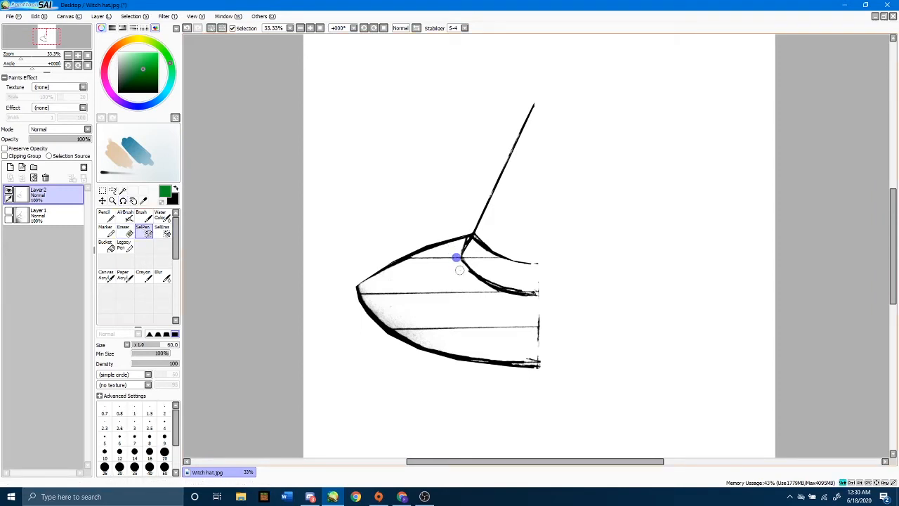
mouse_move(459, 270)
mouse_down()
mouse_move(539, 302)
mouse_move(514, 303)
mouse_move(540, 301)
mouse_up()
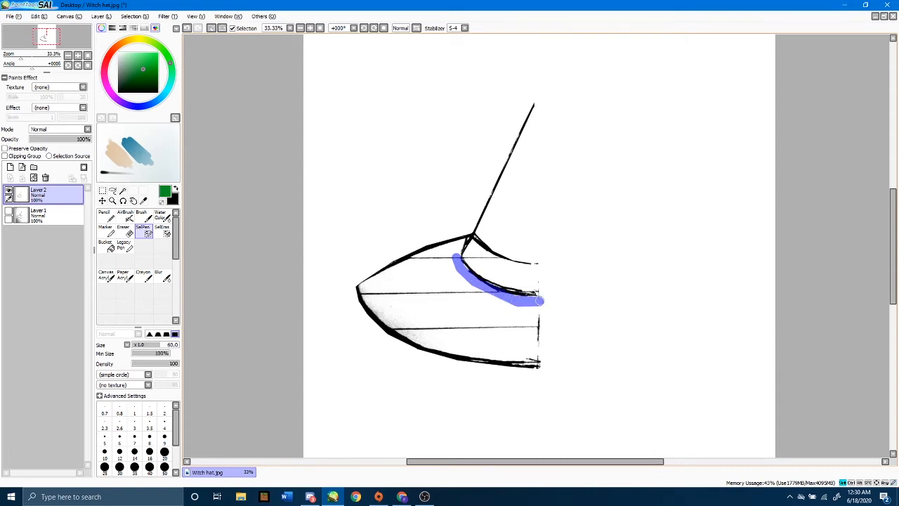
shift+click(543, 362)
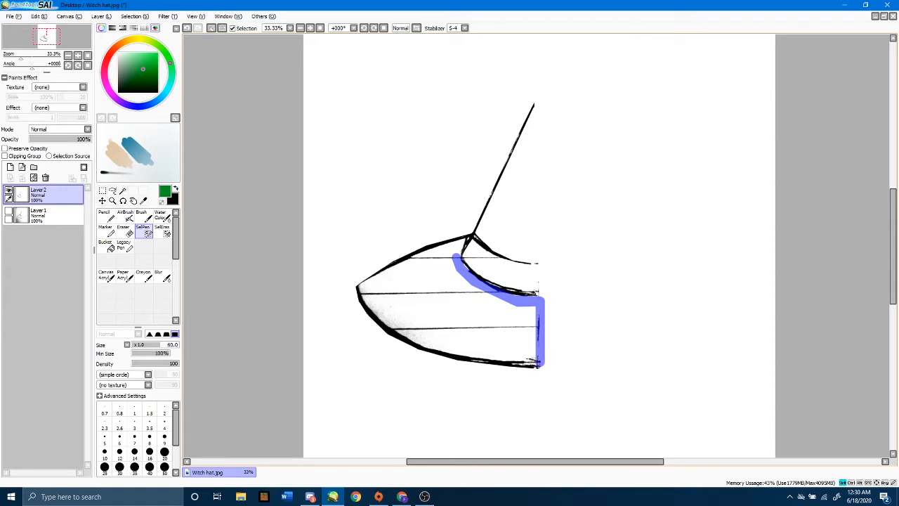
shift+click(467, 354)
mouse_move(424, 342)
mouse_down()
mouse_move(376, 317)
mouse_move(363, 286)
mouse_up()
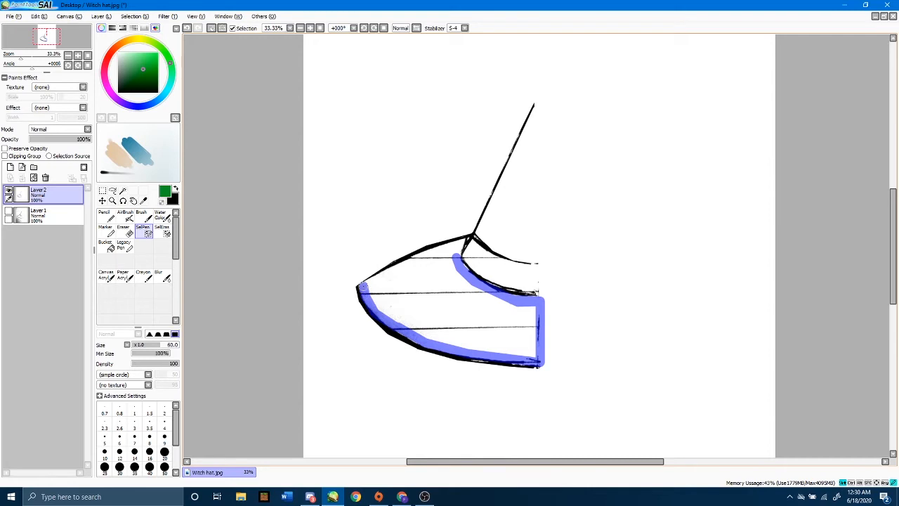
shift+click(399, 264)
shift+click(443, 248)
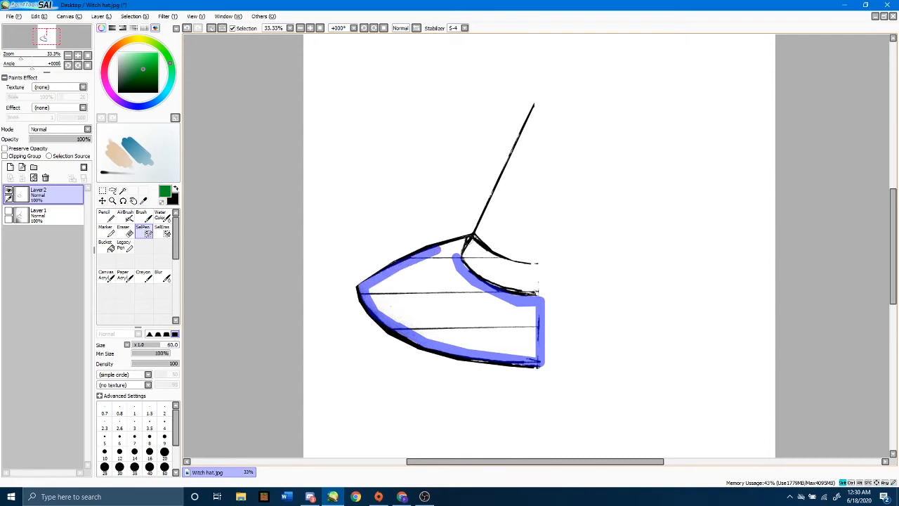
shift+click(464, 237)
shift+click(457, 254)
click(122, 191)
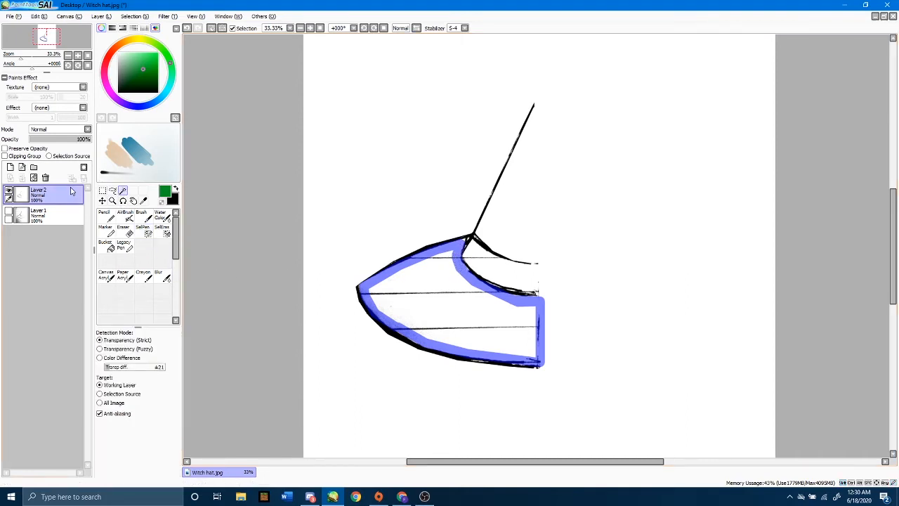
click(414, 295)
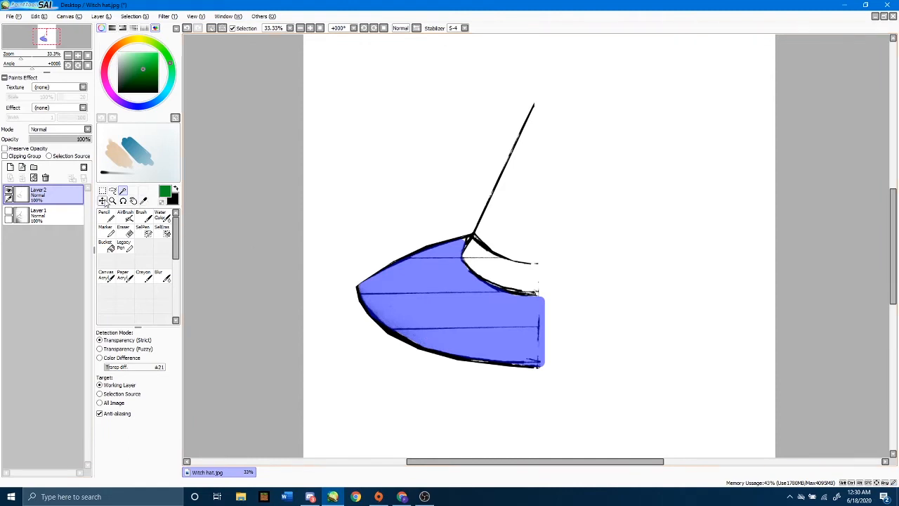
Erase the ruled lines and shading inside the selected brim with a size 100 eraser and clear the selection
click(125, 233)
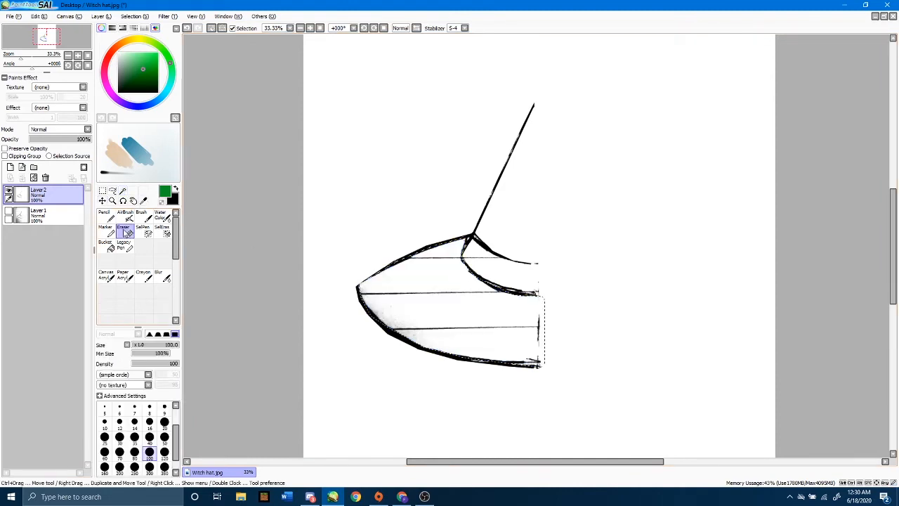
mouse_move(362, 291)
mouse_down()
mouse_move(385, 287)
mouse_move(483, 293)
mouse_move(266, 306)
mouse_move(386, 357)
mouse_up()
drag(492, 327, 400, 331)
mouse_move(504, 291)
mouse_down()
mouse_move(380, 276)
mouse_move(421, 254)
mouse_move(456, 253)
mouse_up()
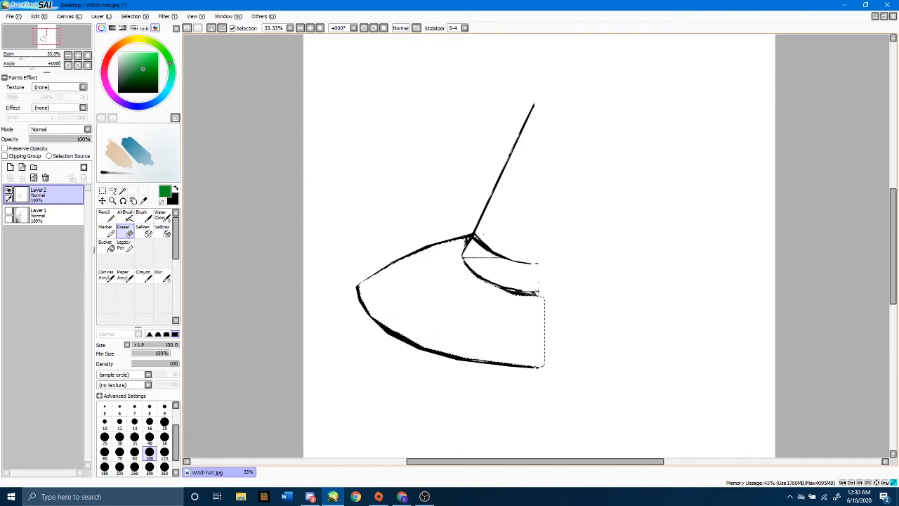
key(ctrl+d)
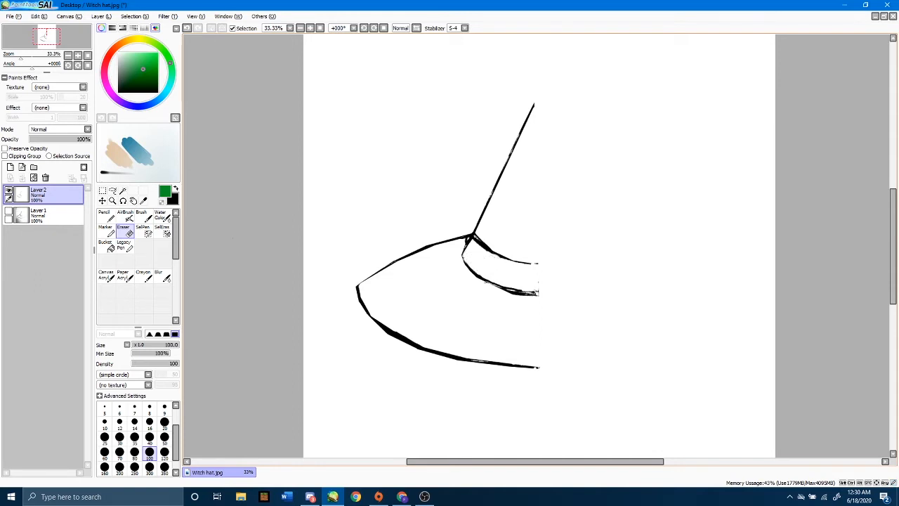
Delete the hidden Layer 1 that holds the original photo
click(43, 216)
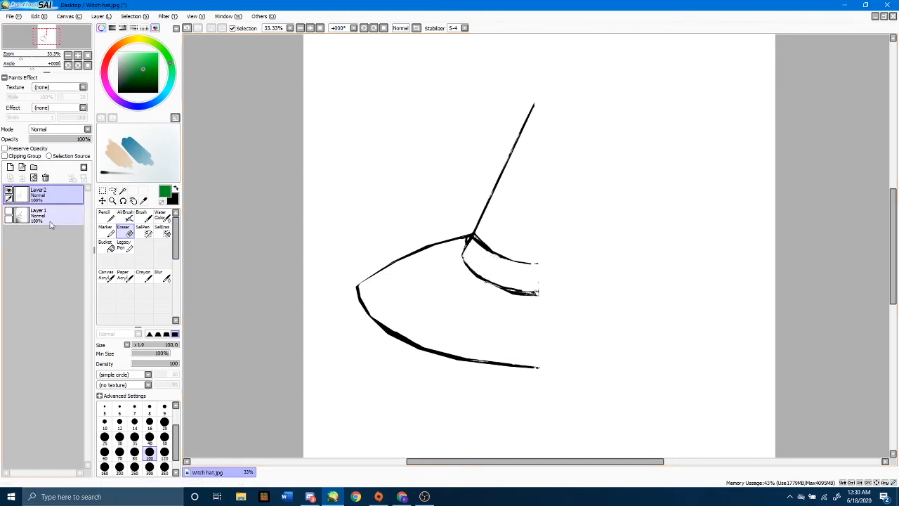
click(45, 179)
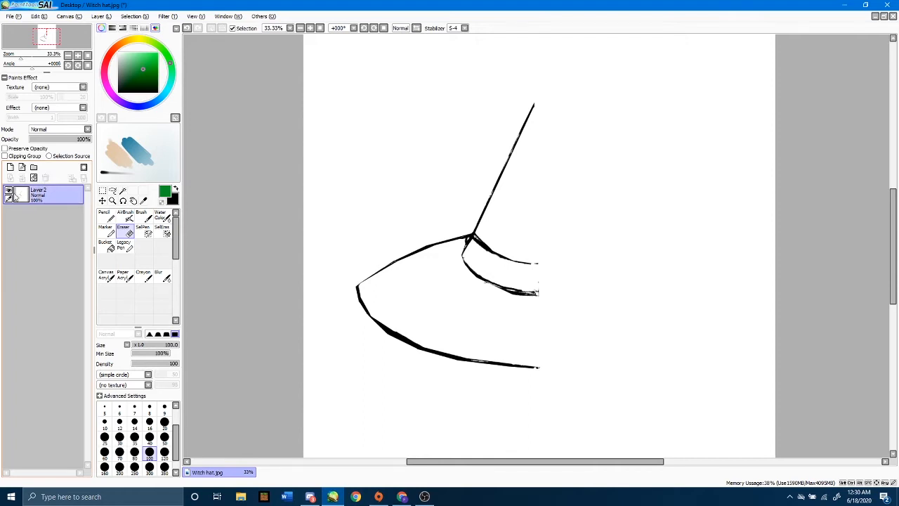
Test the line art's transparency by filling a new layer beneath it with green, and delete that test layer
click(11, 169)
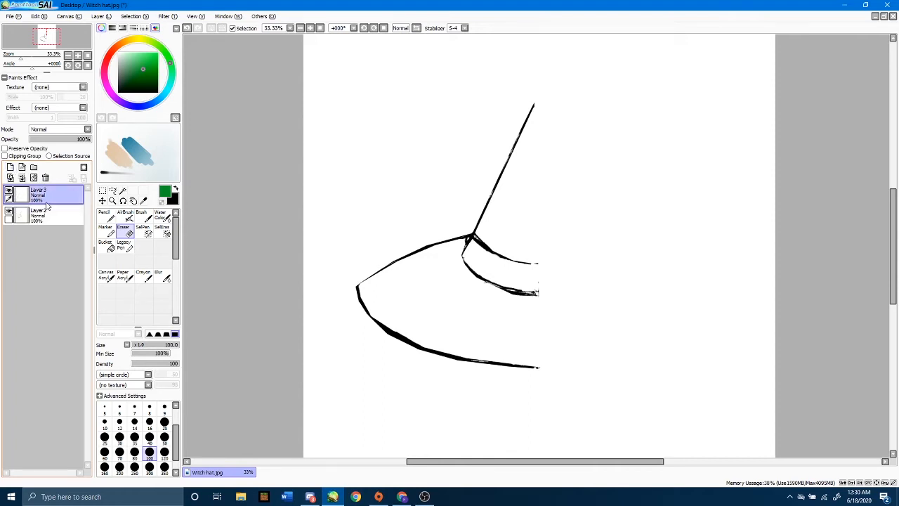
drag(36, 195, 35, 228)
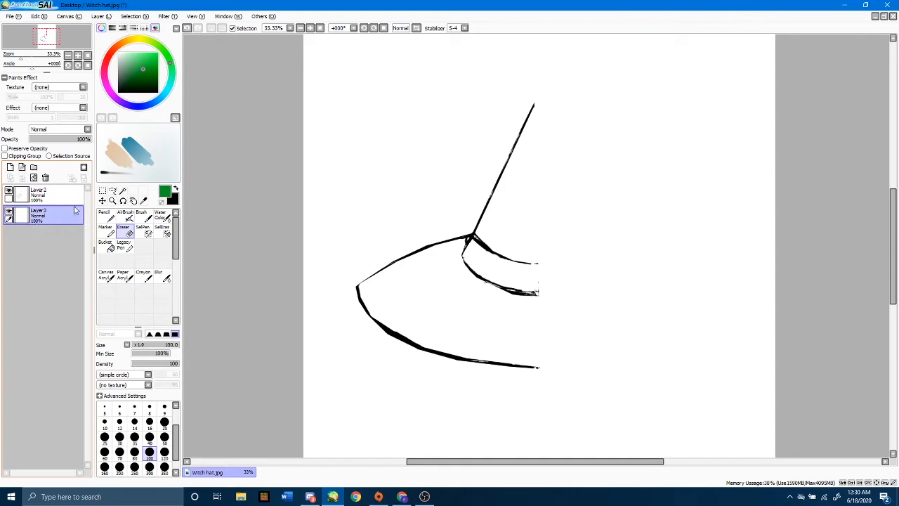
click(109, 246)
click(471, 174)
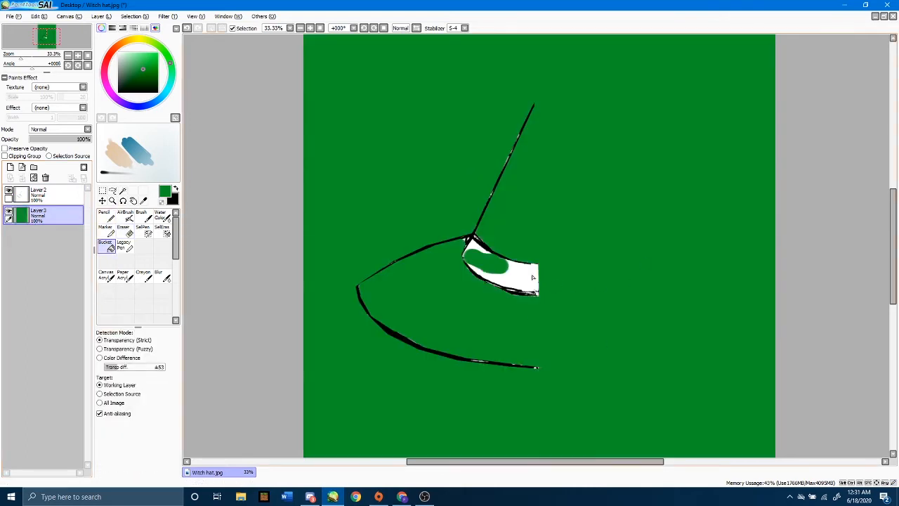
click(45, 178)
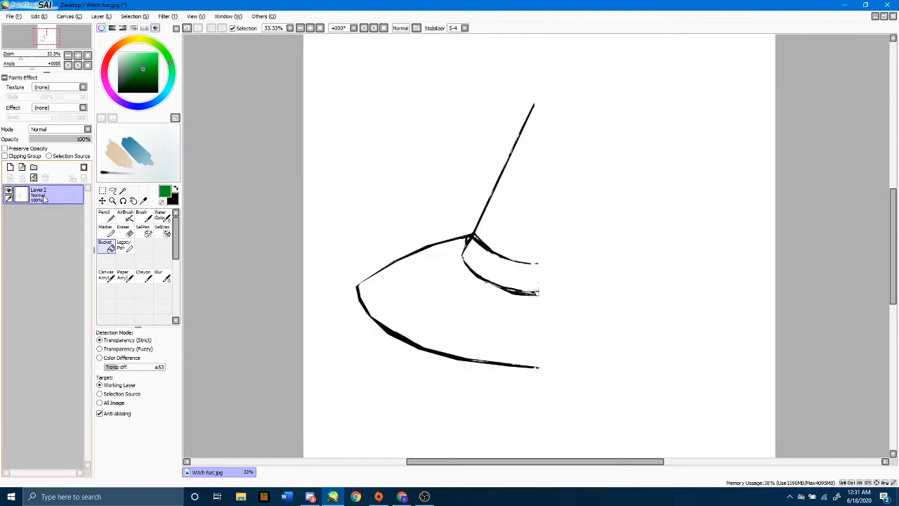
Convert the white areas of Layer 2 to transparent with Luminance to Transparency
click(97, 17)
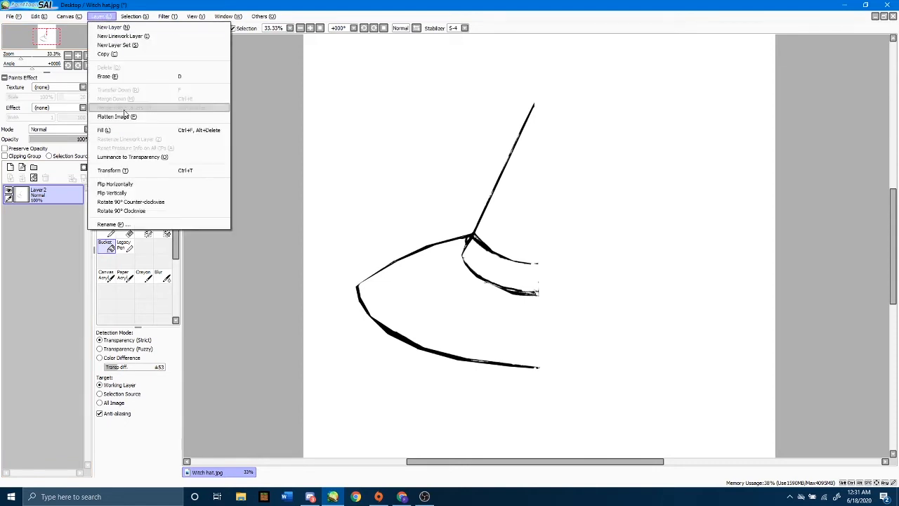
click(155, 158)
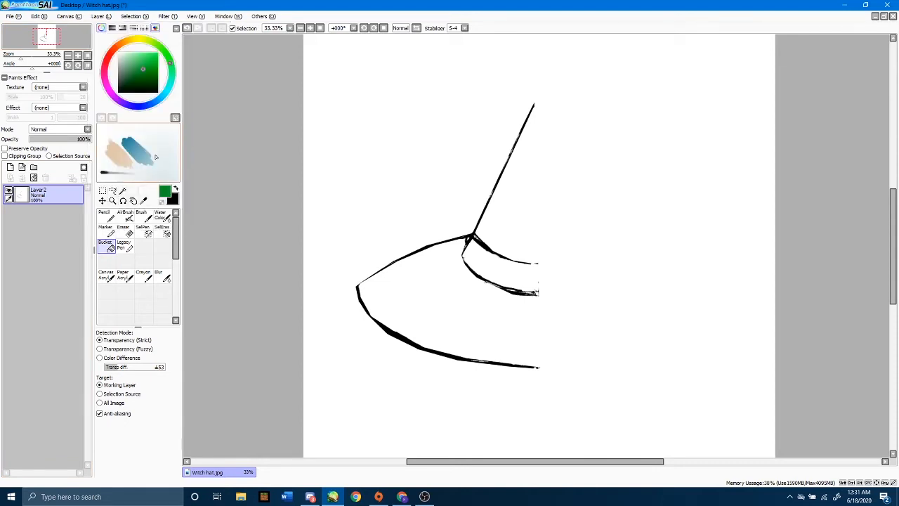
Check the converted line art against a new green-filled layer placed below it, and delete the green layer
click(10, 167)
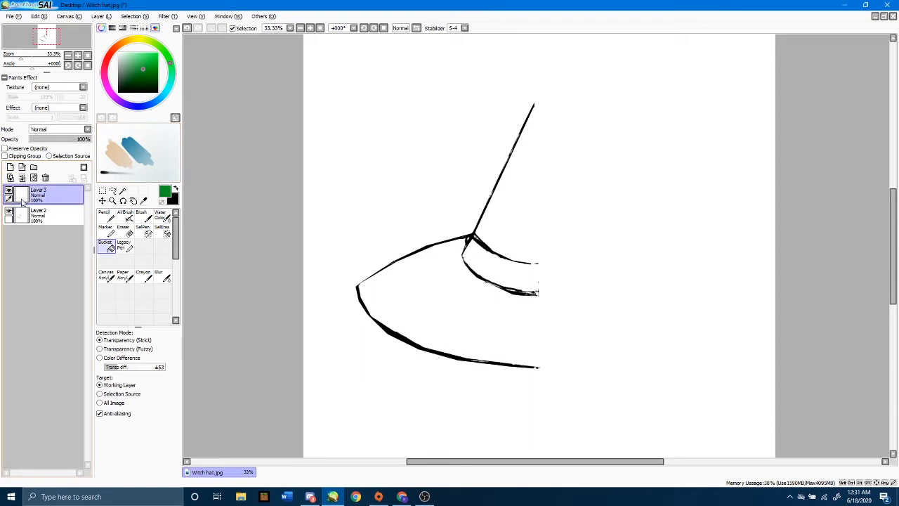
drag(51, 206, 51, 223)
click(541, 237)
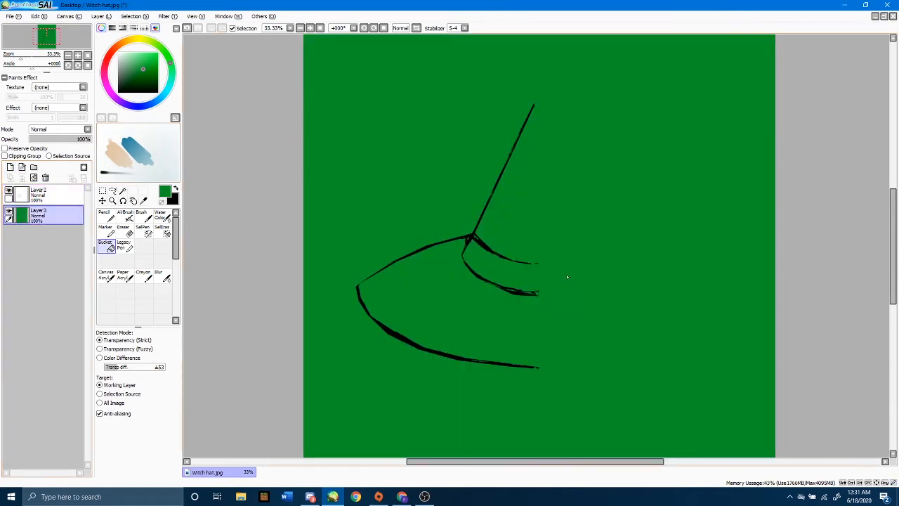
click(46, 177)
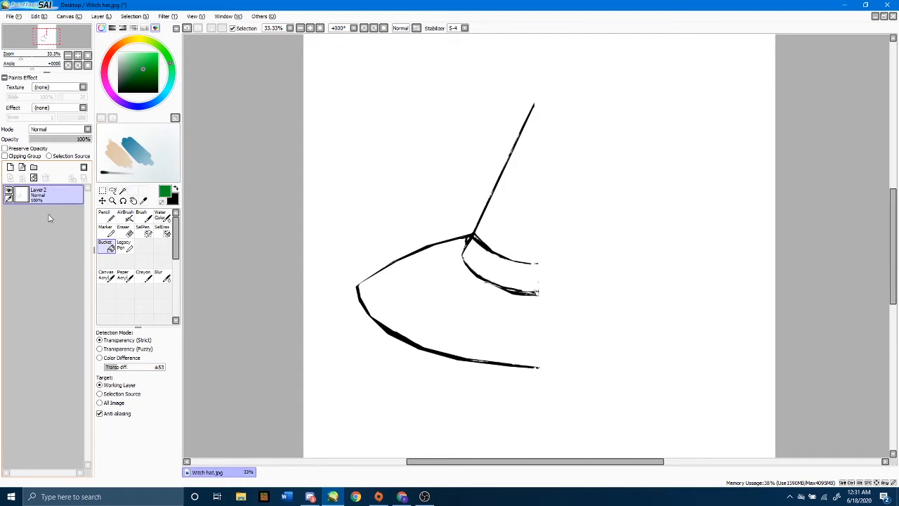
Duplicate Layer 2, flip the copy horizontally and move it against the original half to complete the hat
click(10, 169)
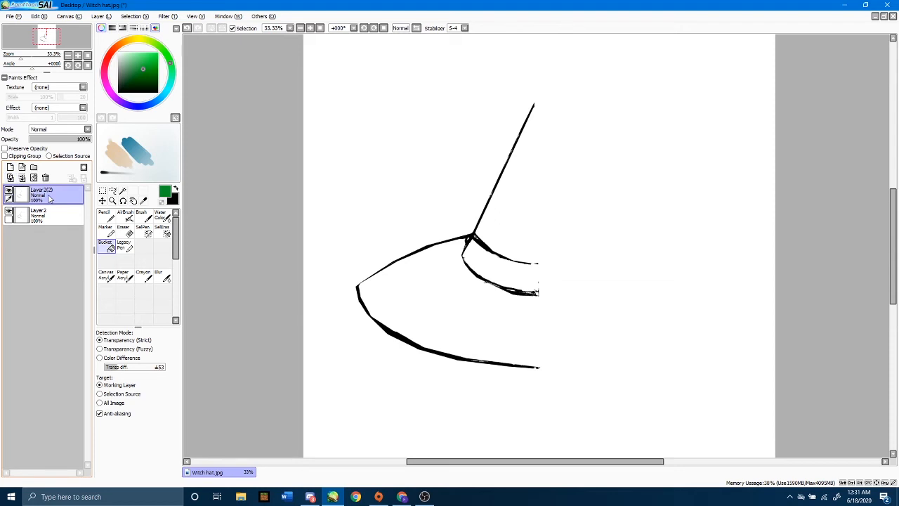
key(ctrl+t)
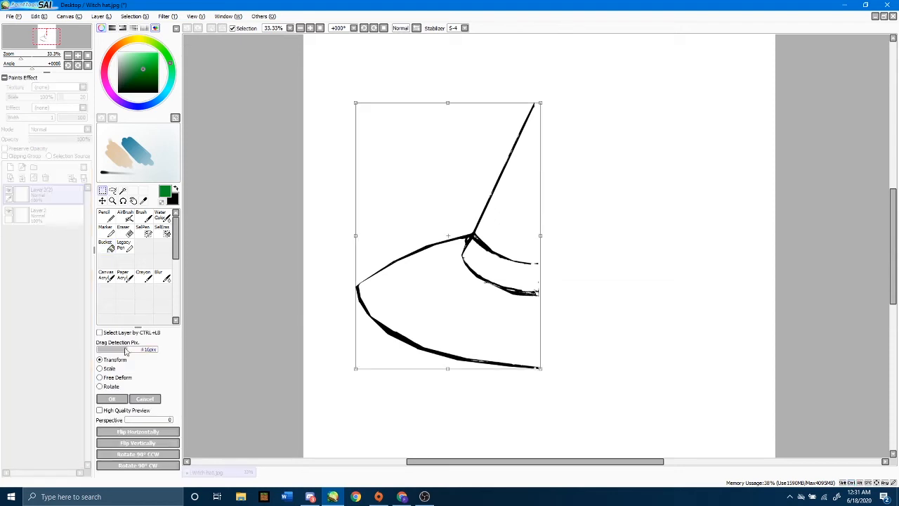
click(139, 432)
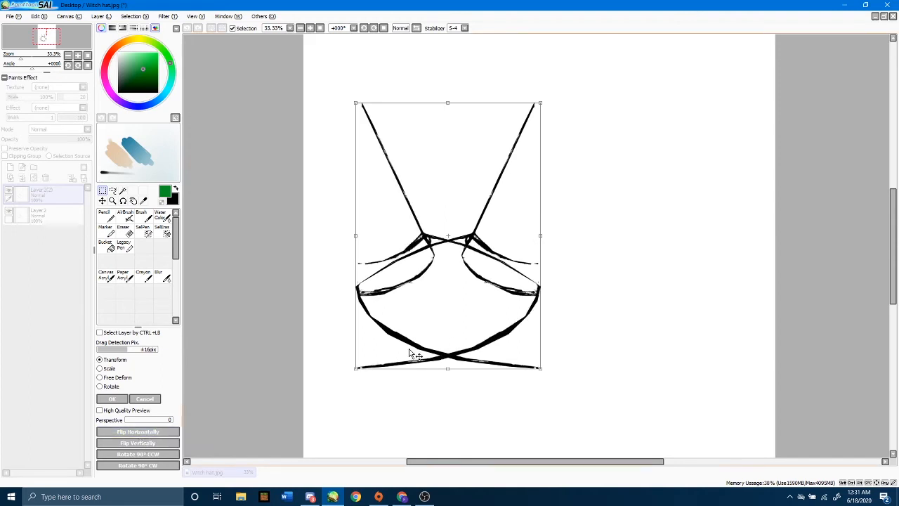
drag(467, 331, 632, 330)
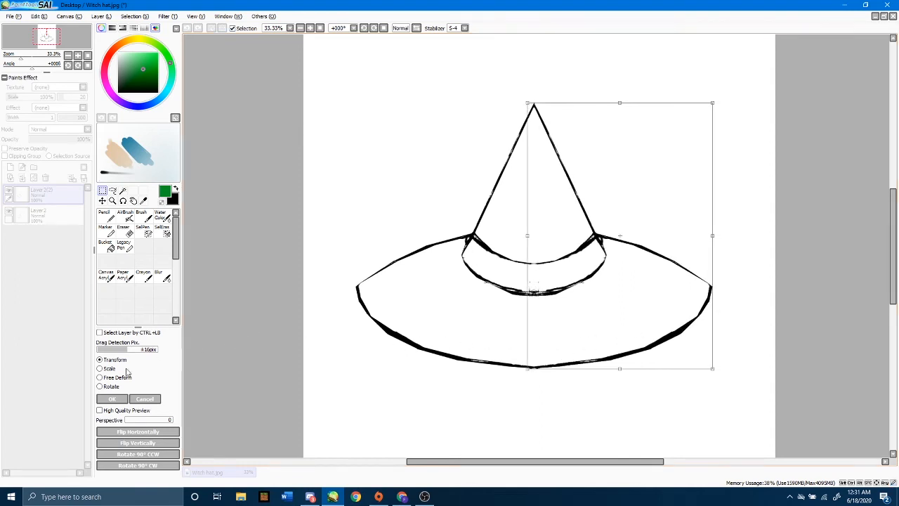
Free-deform the mirrored half by lowering its outer bottom corner slightly, and apply the transformation
click(100, 378)
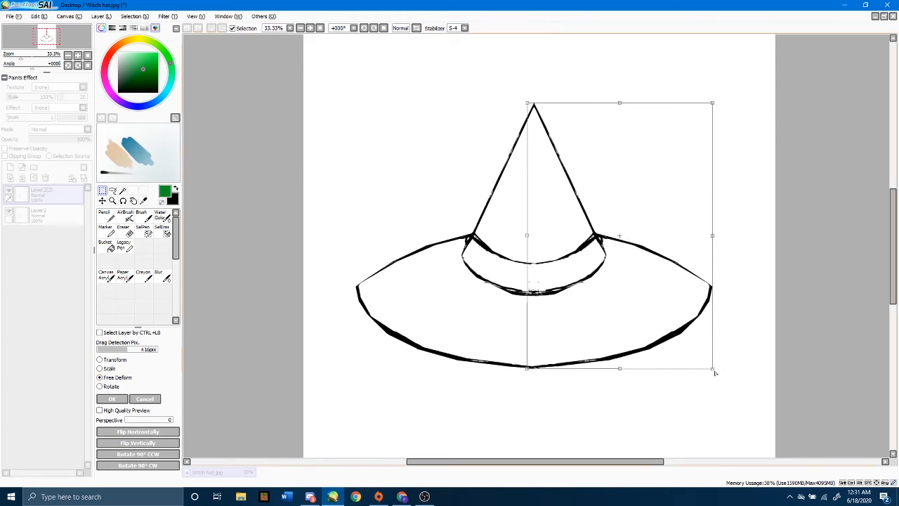
drag(714, 372, 713, 379)
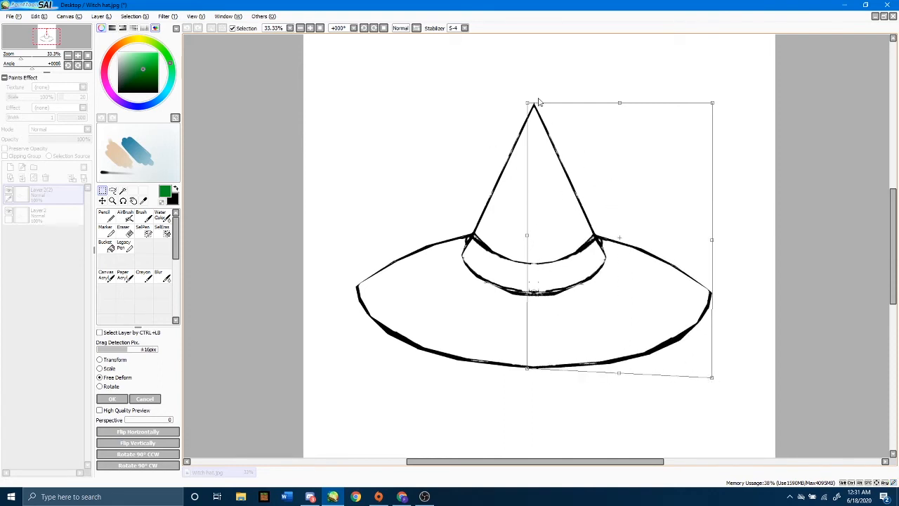
click(112, 400)
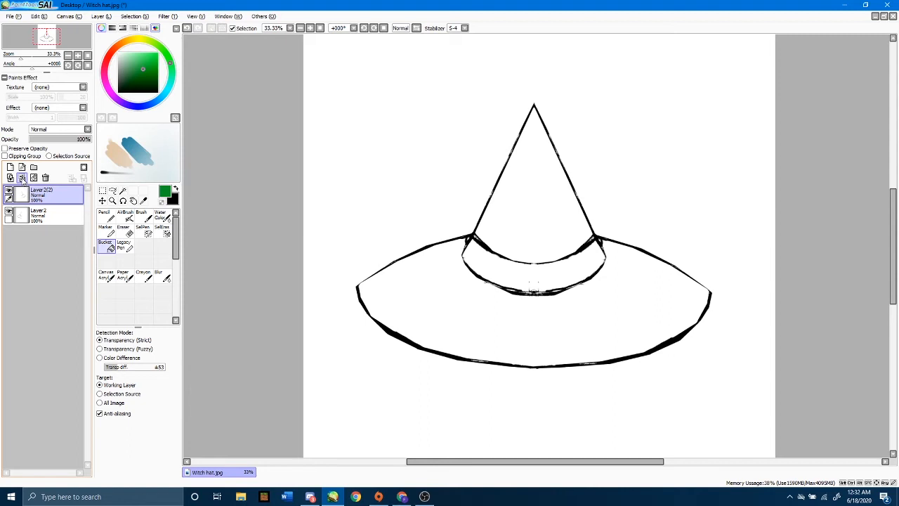
Merge the mirrored half down into Layer 2 and erase the stray marks at the middle of the hat band
click(21, 178)
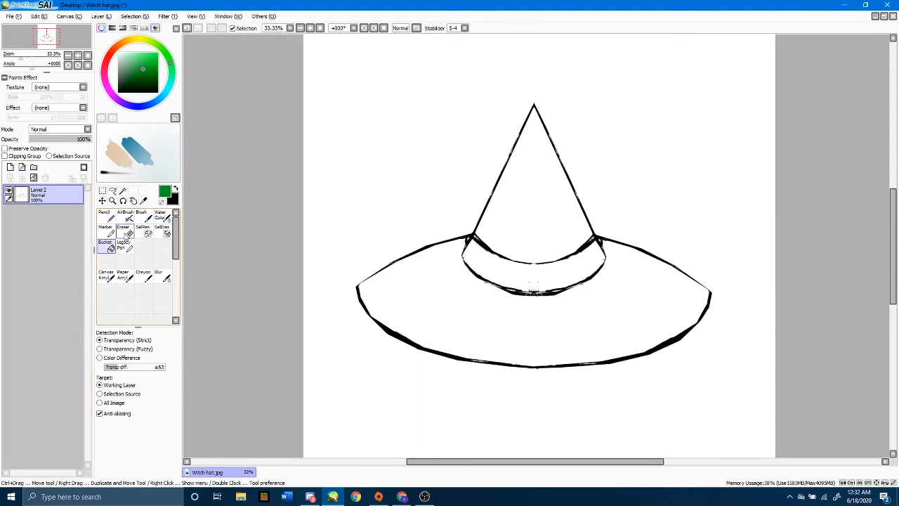
click(124, 232)
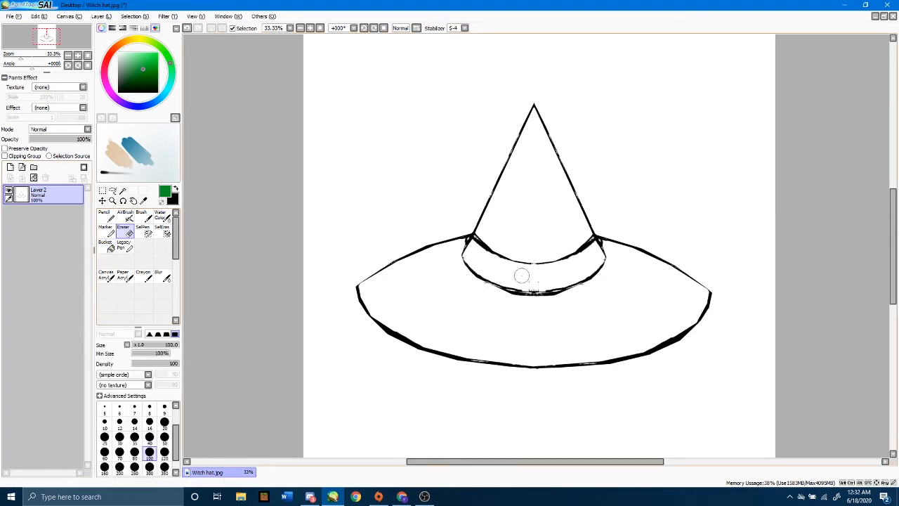
mouse_move(524, 276)
mouse_down()
mouse_move(545, 283)
mouse_move(518, 284)
mouse_move(552, 279)
mouse_up()
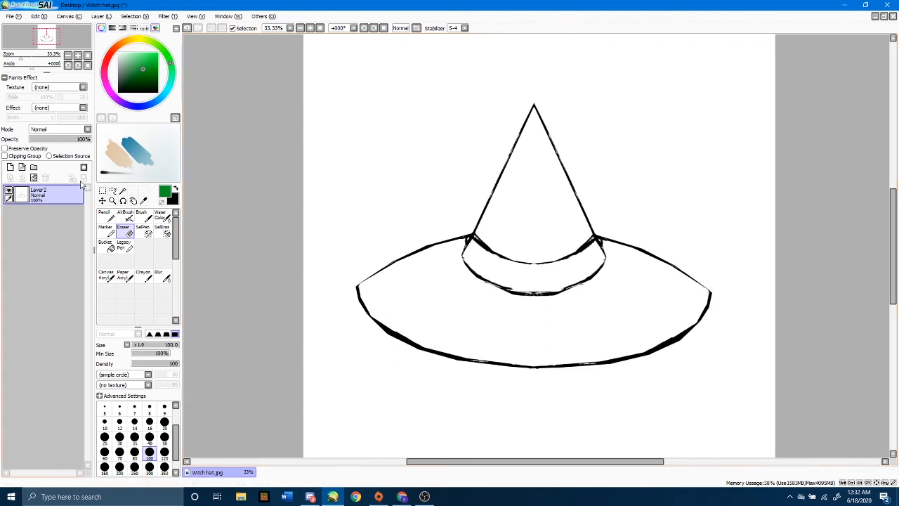
Duplicate Layer 2 three times to stack copies of the hat line art
click(40, 194)
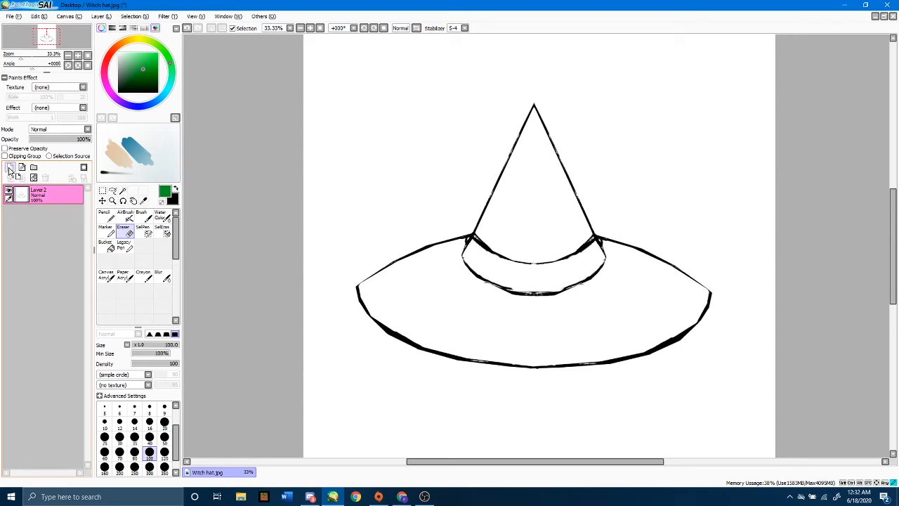
click(10, 168)
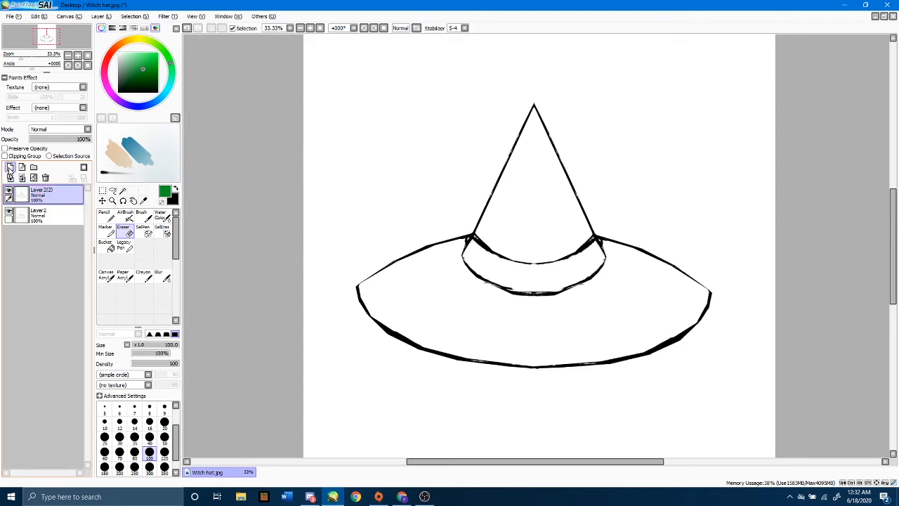
click(28, 200)
click(10, 168)
click(29, 192)
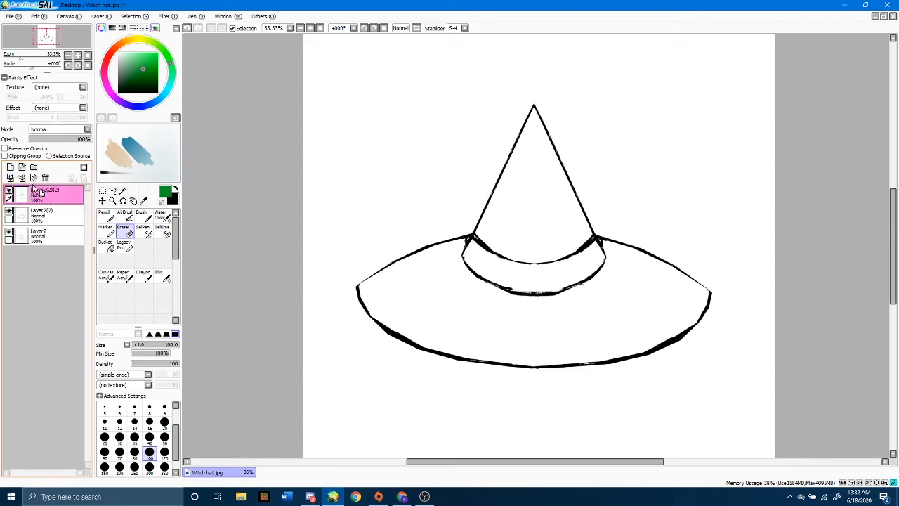
click(10, 168)
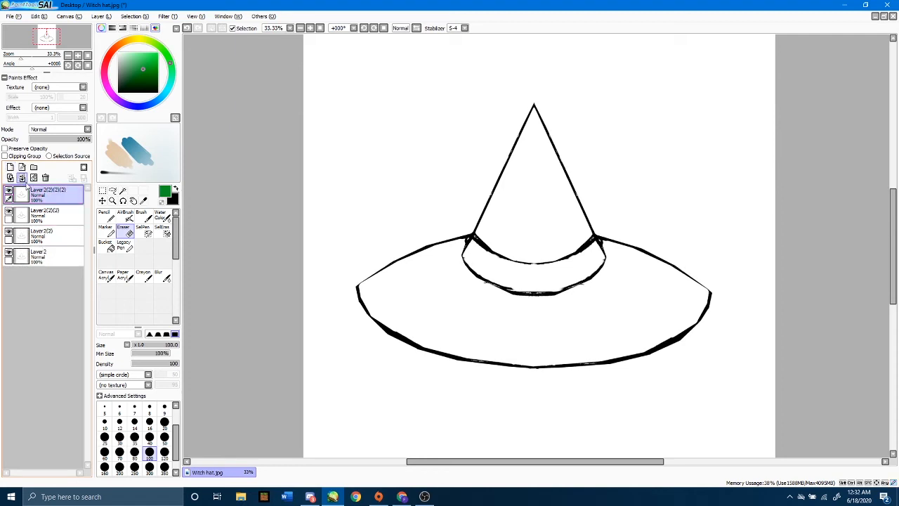
Move the topmost hat copy very slightly to thicken the outline, and adjust the copy below it in the same way
click(102, 201)
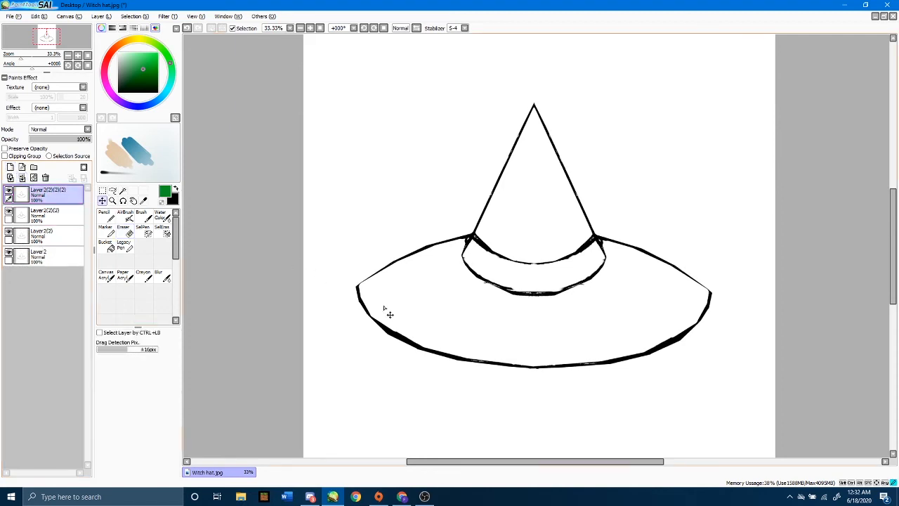
drag(383, 305, 388, 315)
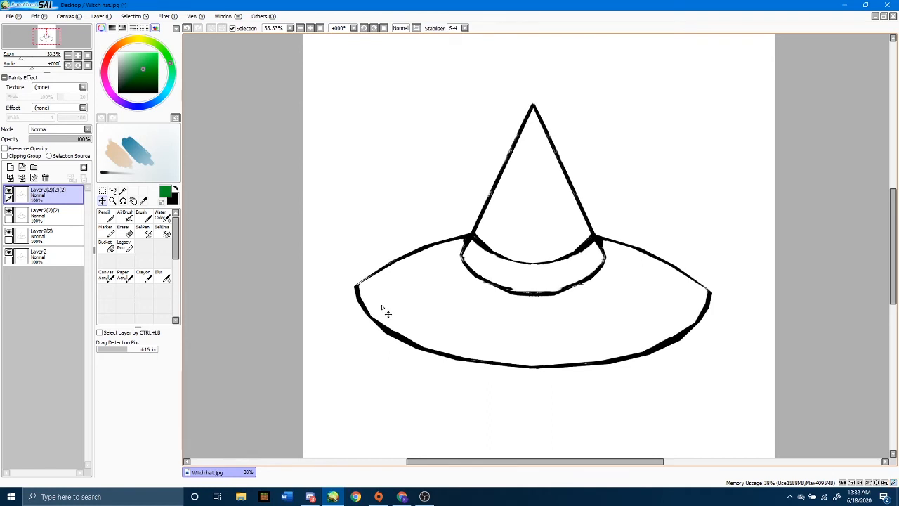
click(47, 217)
mouse_move(402, 284)
mouse_down()
mouse_move(412, 284)
mouse_move(402, 284)
mouse_up()
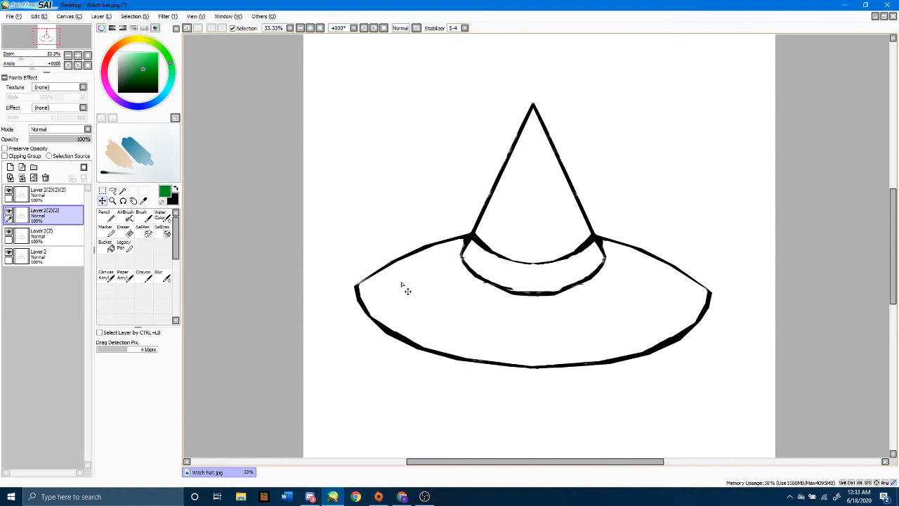
Merge the three stacked copies down into Layer 2, and merge one further duplicate into it as well
click(56, 202)
click(22, 179)
click(21, 179)
click(21, 177)
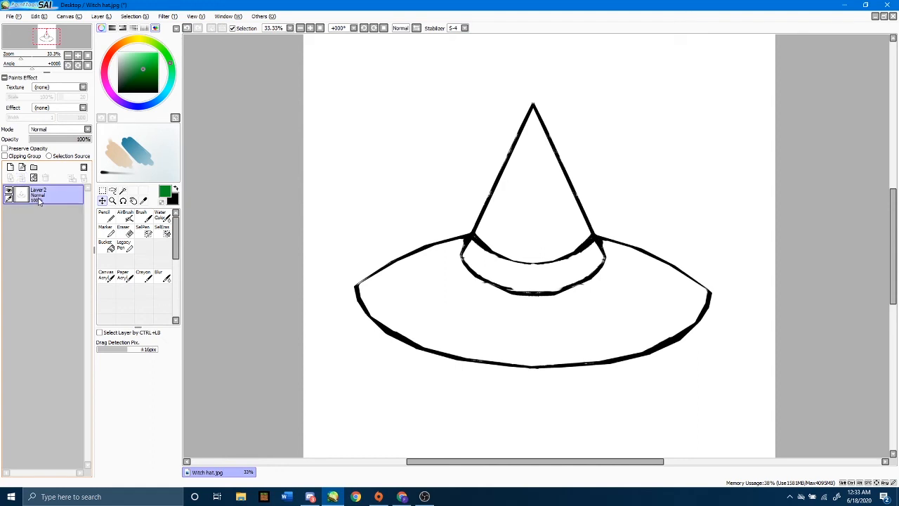
drag(30, 192, 12, 169)
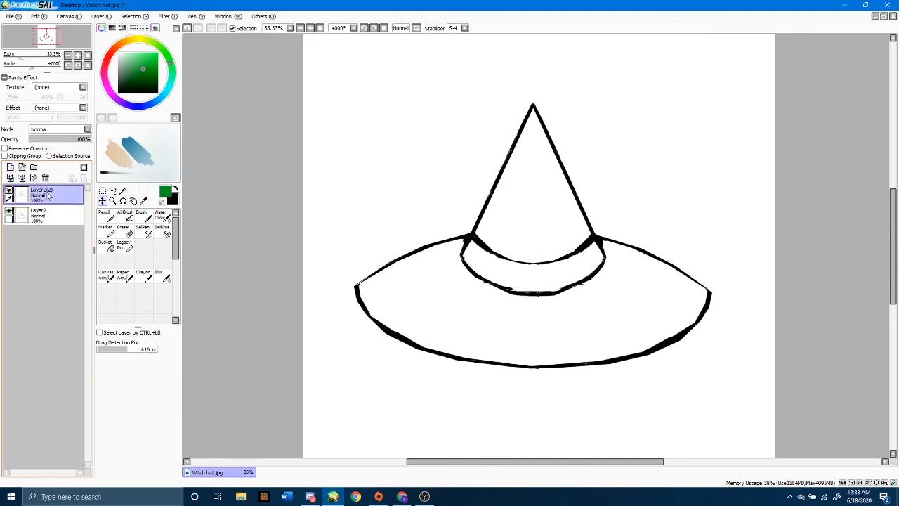
click(21, 178)
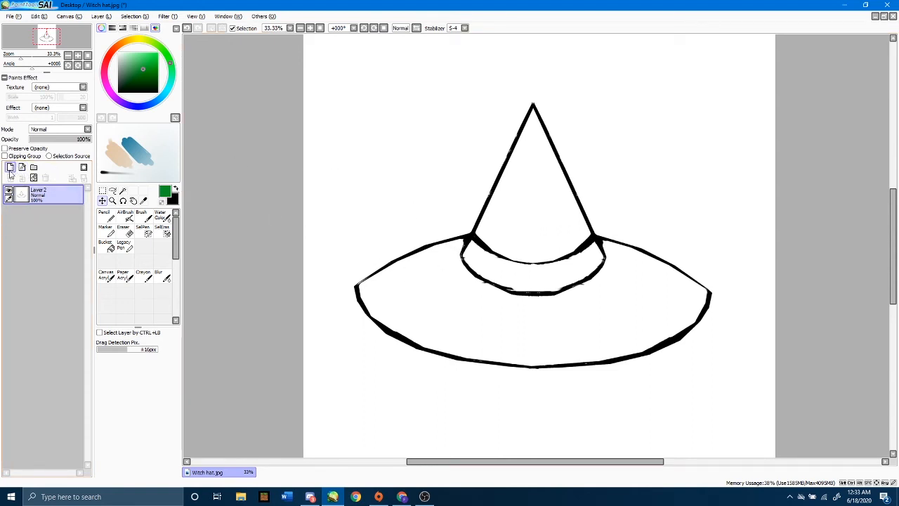
Add a new layer beneath the line art and rename Layer 2 to "Hat Line Layer"
click(10, 167)
drag(35, 194, 38, 232)
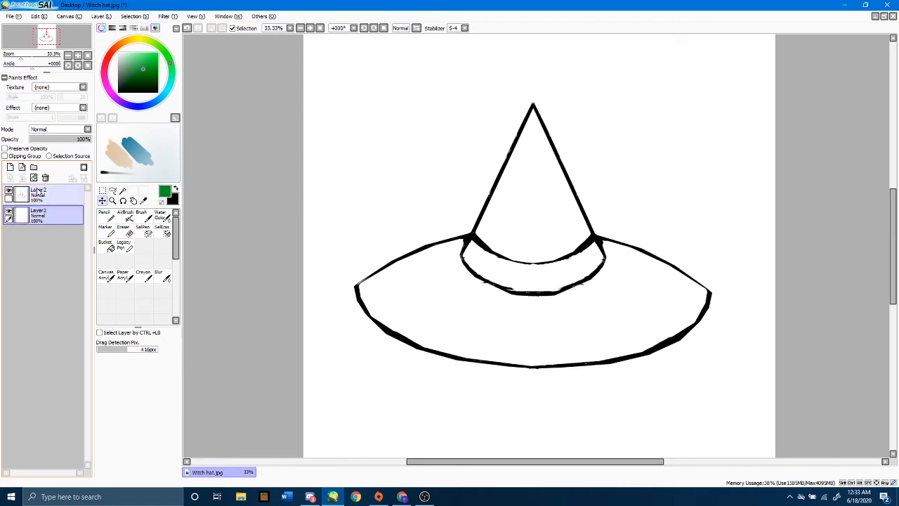
double_click(42, 194)
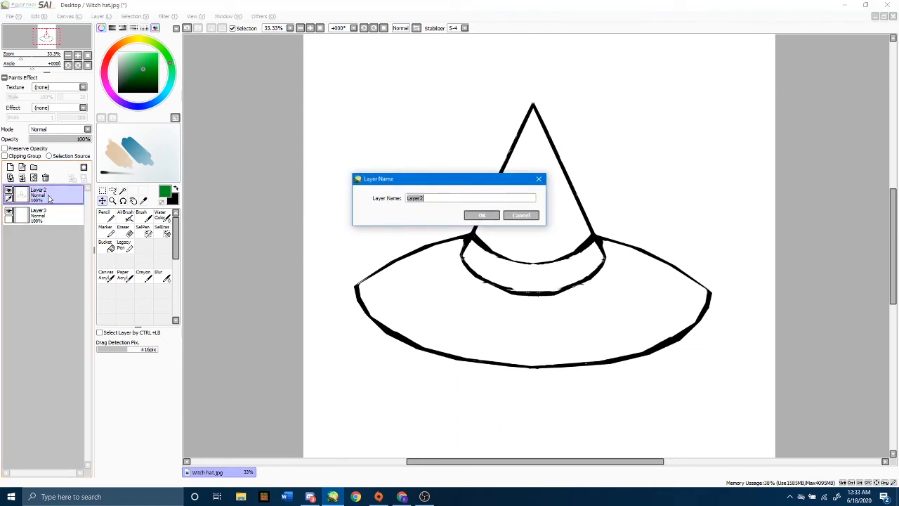
text(Hat Line Layer)
key(Return)
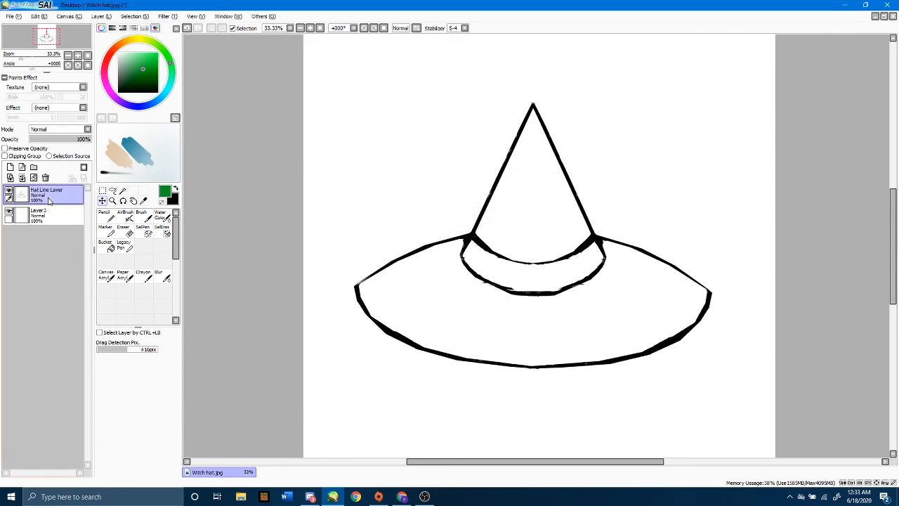
Rename the empty bottom layer to "Hat Color Layer"
double_click(42, 214)
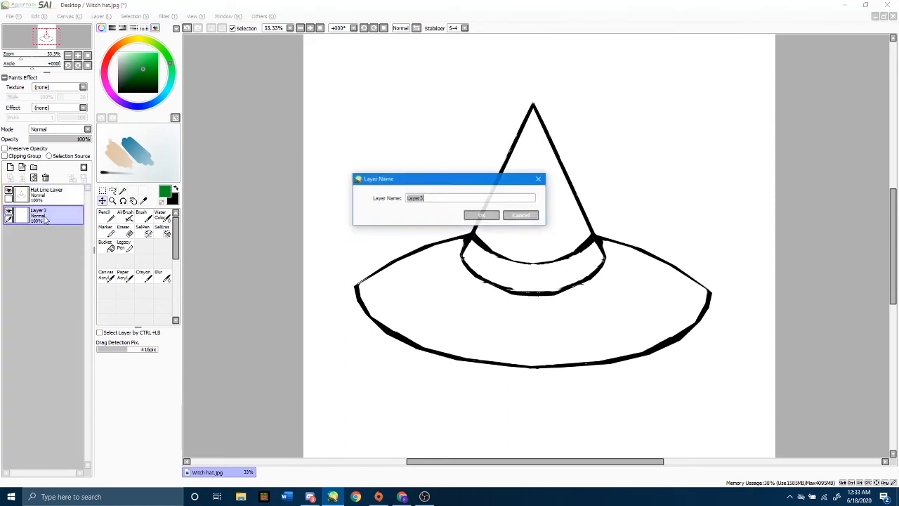
text(Hat Color)
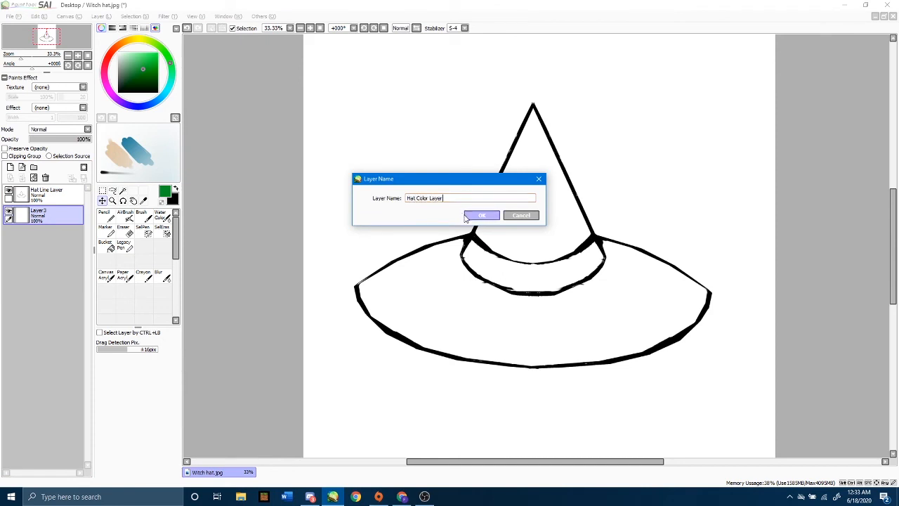
click(478, 215)
Try selecting the brim and band areas with the Magic Wand on Hat Line Layer, and undo those selections
click(123, 190)
click(46, 194)
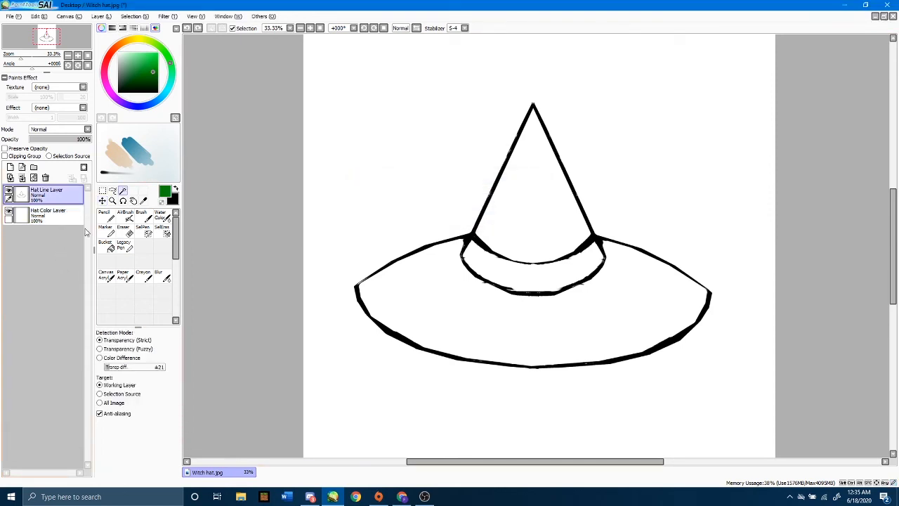
click(435, 305)
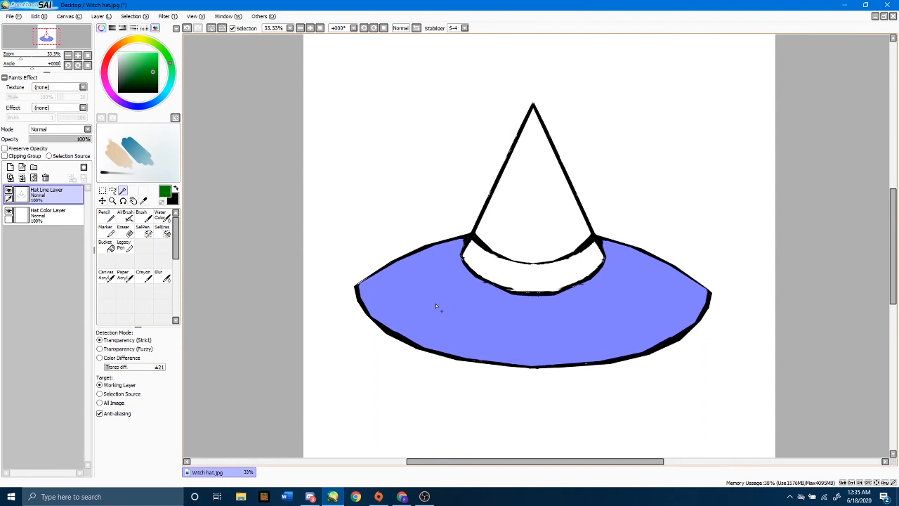
click(492, 258)
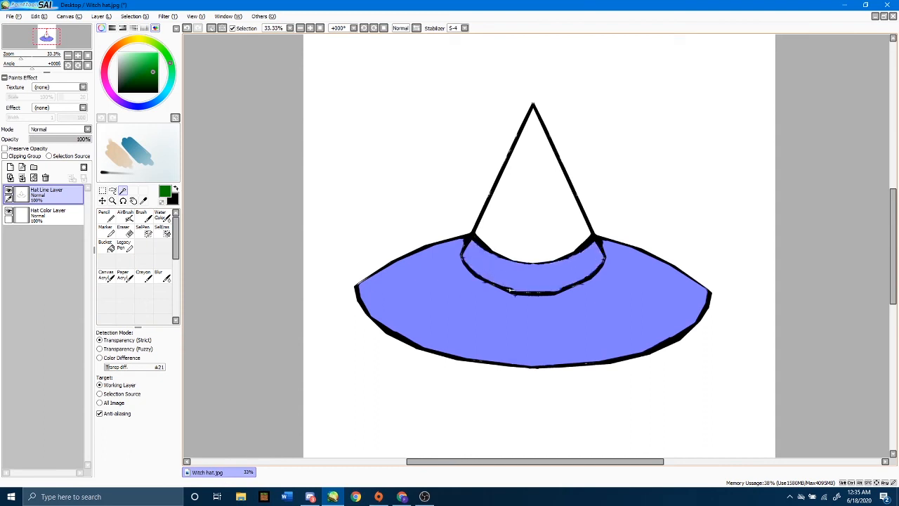
click(512, 292)
key(ctrl+z)
key(ctrl+z)
key(ctrl+z)
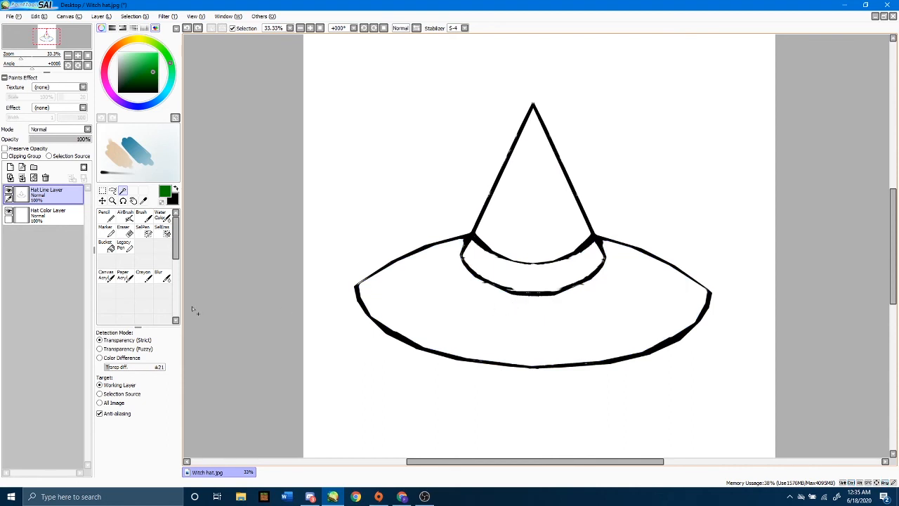
Select the hat's brim, cone and band areas with the Magic Wand, using Hat Line Layer as the working layer
click(523, 320)
click(518, 247)
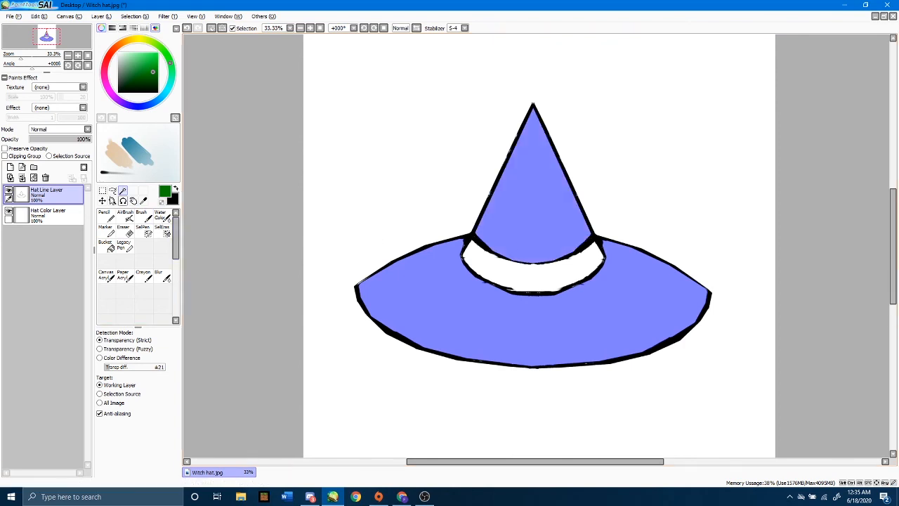
click(48, 214)
click(513, 279)
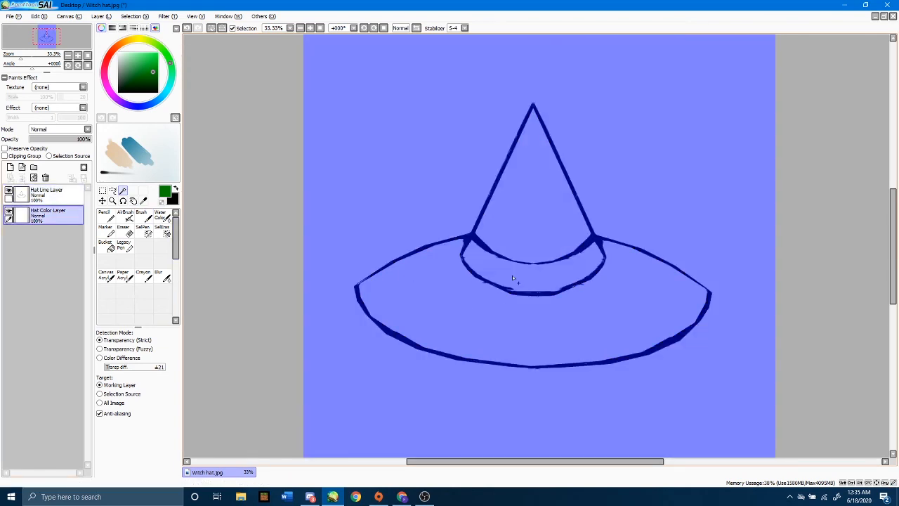
key(ctrl+z)
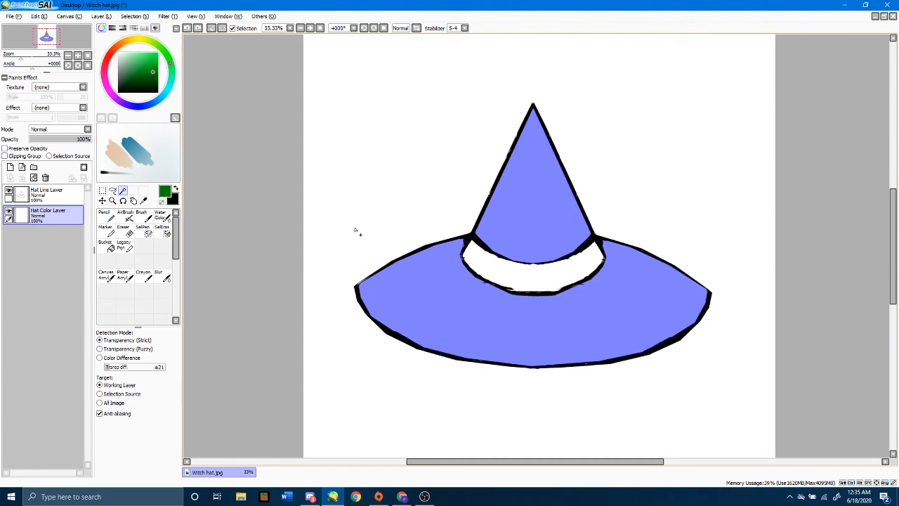
click(53, 188)
click(542, 273)
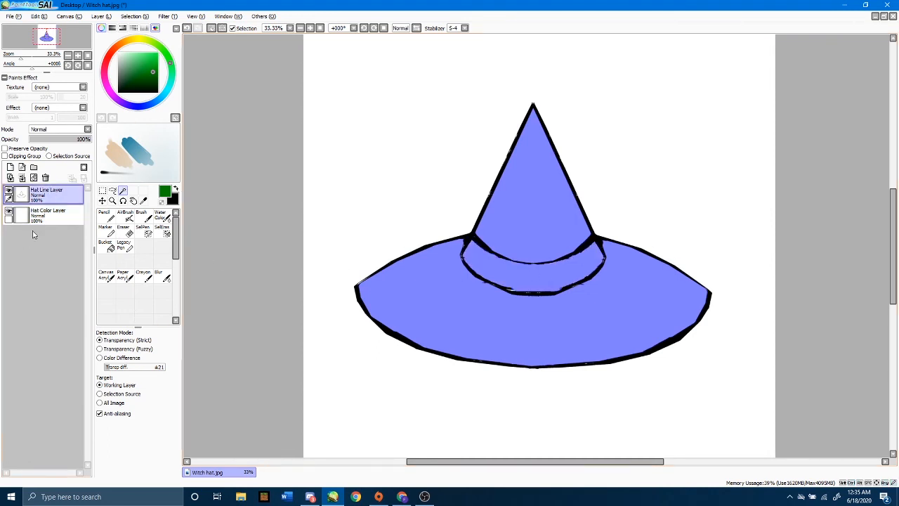
With Hat Color Layer active, add the missed spots along the band's lower line to the selection using the SelPen
click(48, 214)
click(146, 233)
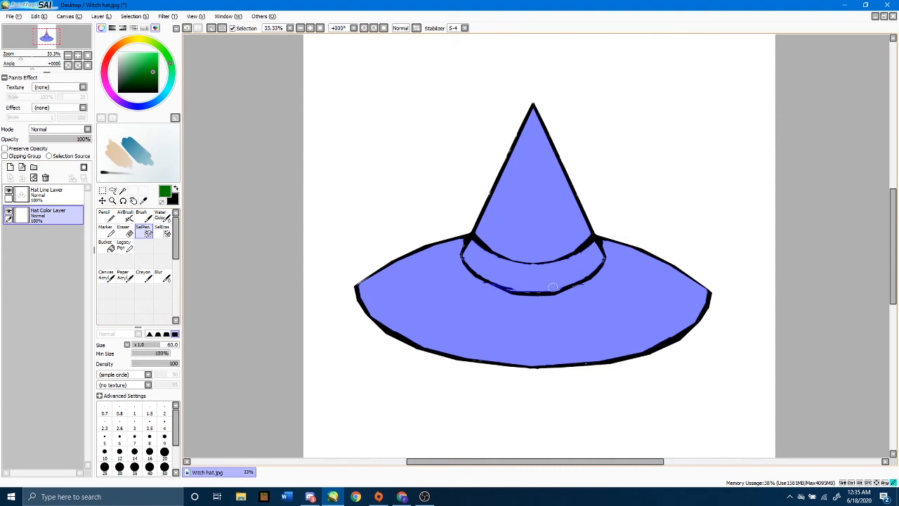
drag(553, 287, 523, 296)
Fill the selected hat with dark green on Hat Color Layer, turn on Preserve Opacity and deselect
click(109, 246)
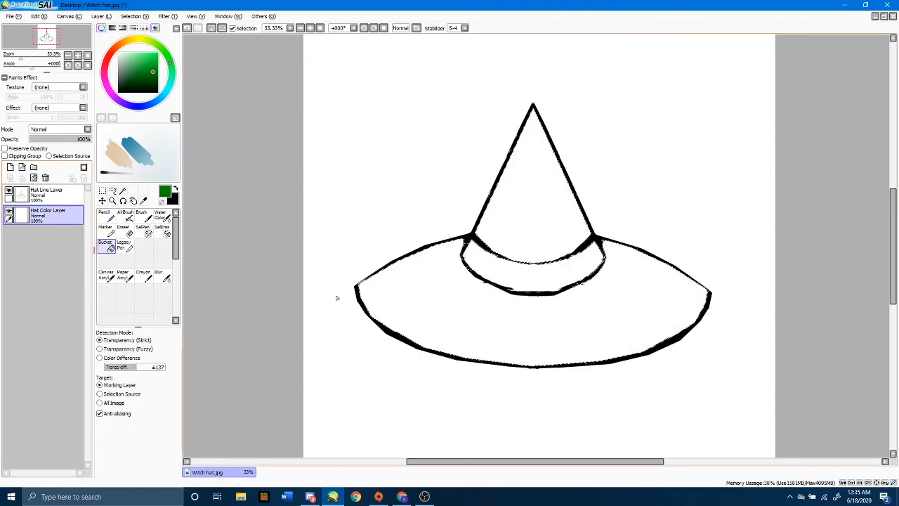
click(419, 293)
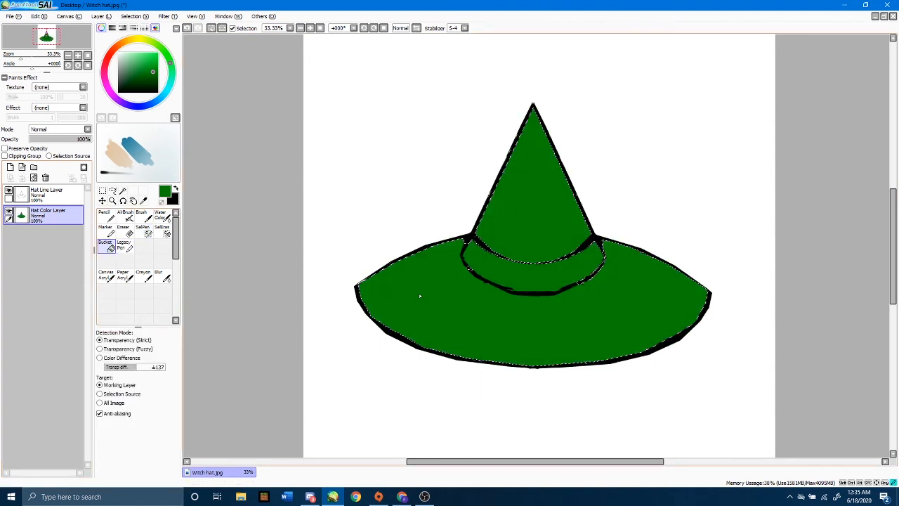
click(4, 148)
key(ctrl+d)
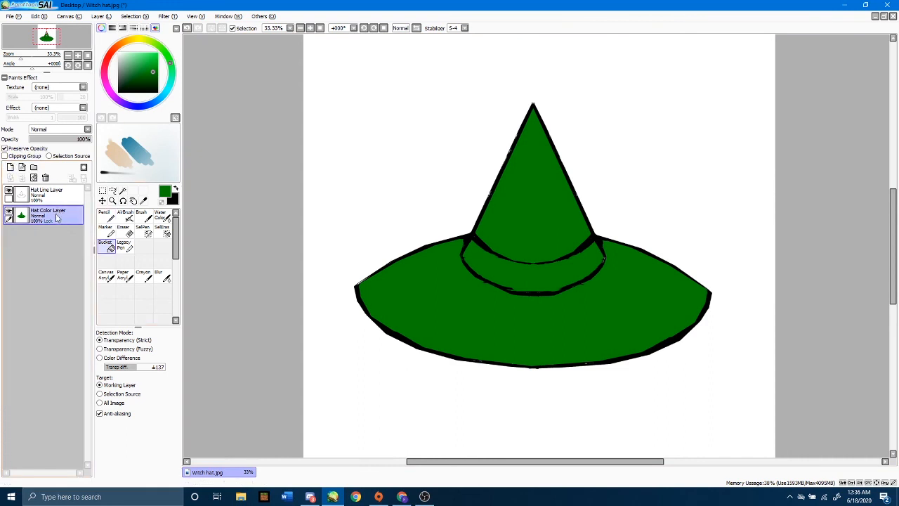
Try airbrushing a lighter green across the opacity-locked hat color, and undo the strokes
click(146, 61)
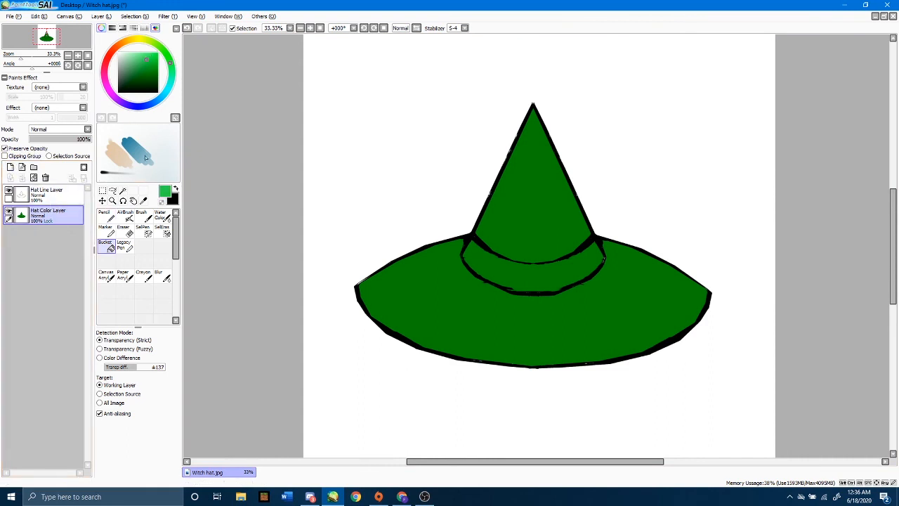
click(125, 215)
drag(527, 292, 360, 293)
mouse_move(298, 286)
mouse_down()
mouse_move(213, 275)
mouse_move(656, 187)
mouse_move(528, 148)
mouse_move(261, 124)
mouse_move(548, 110)
mouse_up()
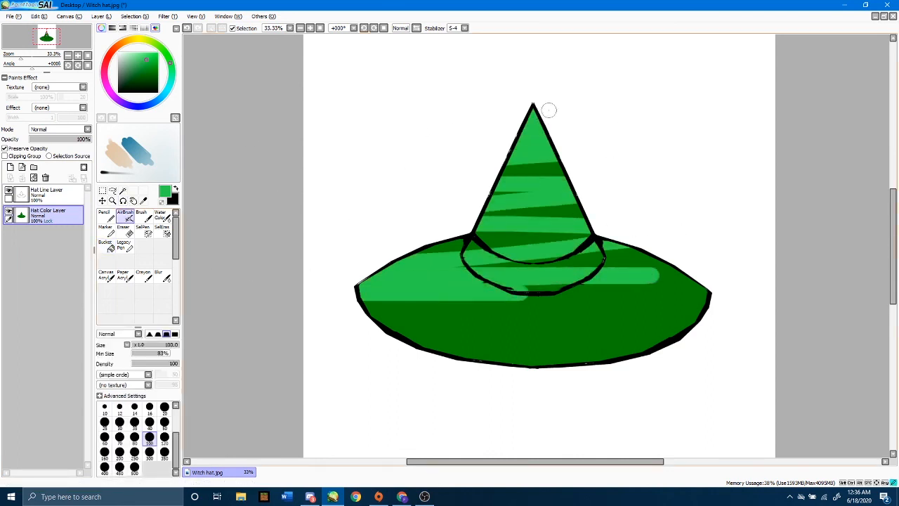
mouse_move(346, 182)
mouse_down()
mouse_move(560, 211)
mouse_move(282, 248)
mouse_move(559, 250)
mouse_move(309, 327)
mouse_move(710, 270)
mouse_up()
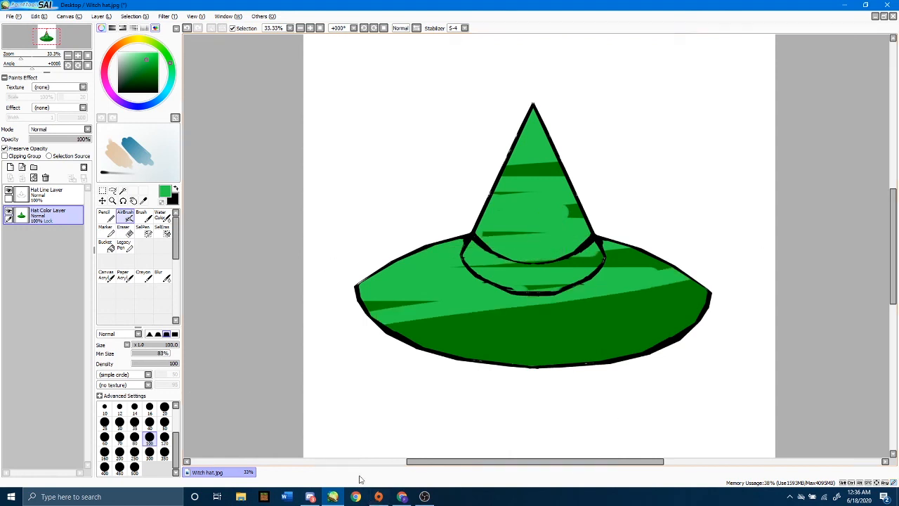
key(ctrl+z)
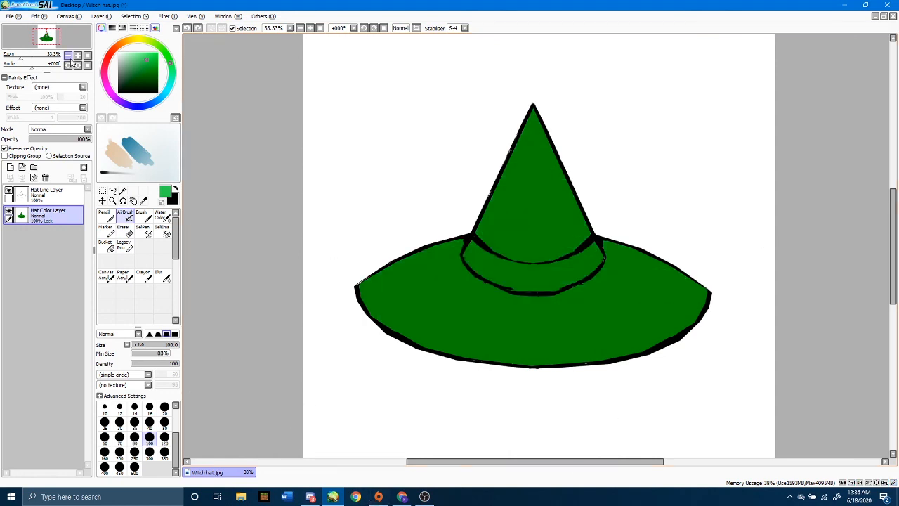
Paint the hat band in a darker green with the AirBrush on Hat Color Layer
drag(148, 67, 153, 81)
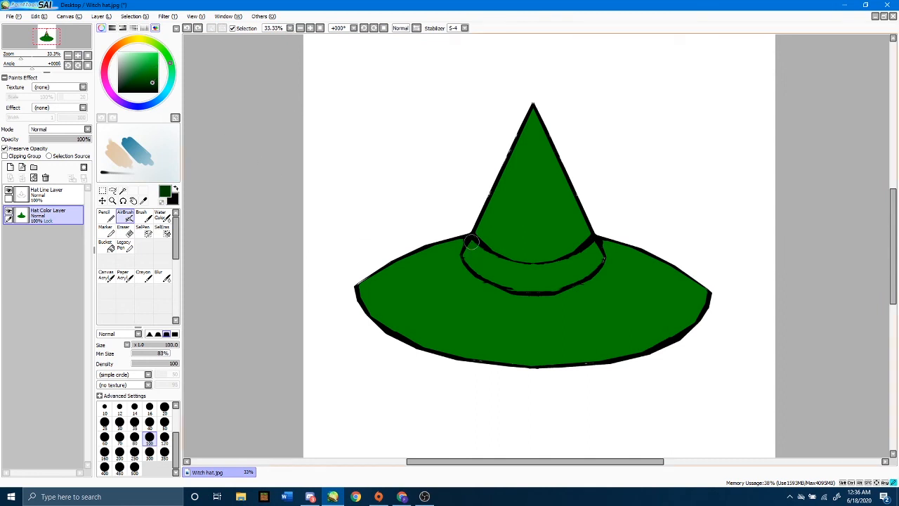
mouse_move(472, 246)
mouse_down()
mouse_move(518, 267)
mouse_move(490, 263)
mouse_move(548, 273)
mouse_move(595, 245)
mouse_move(590, 266)
mouse_move(549, 290)
mouse_move(493, 280)
mouse_move(471, 261)
mouse_up()
key(ctrl+z)
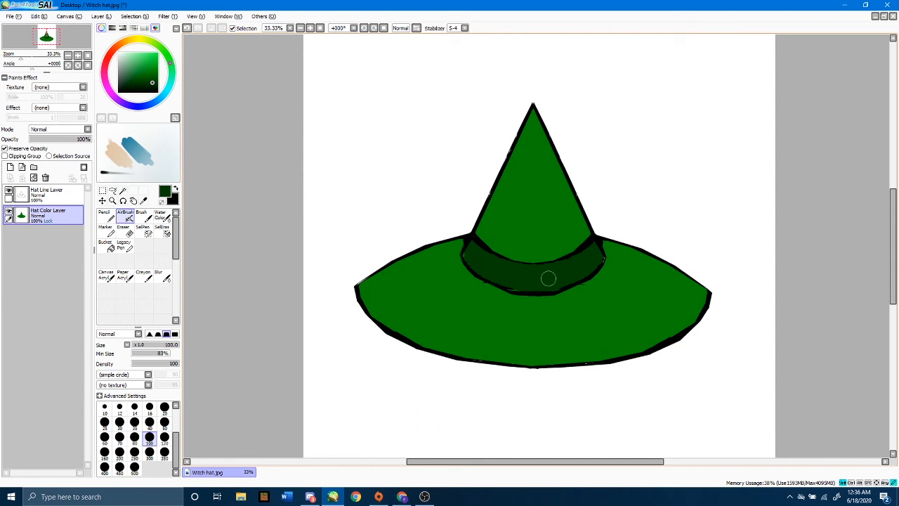